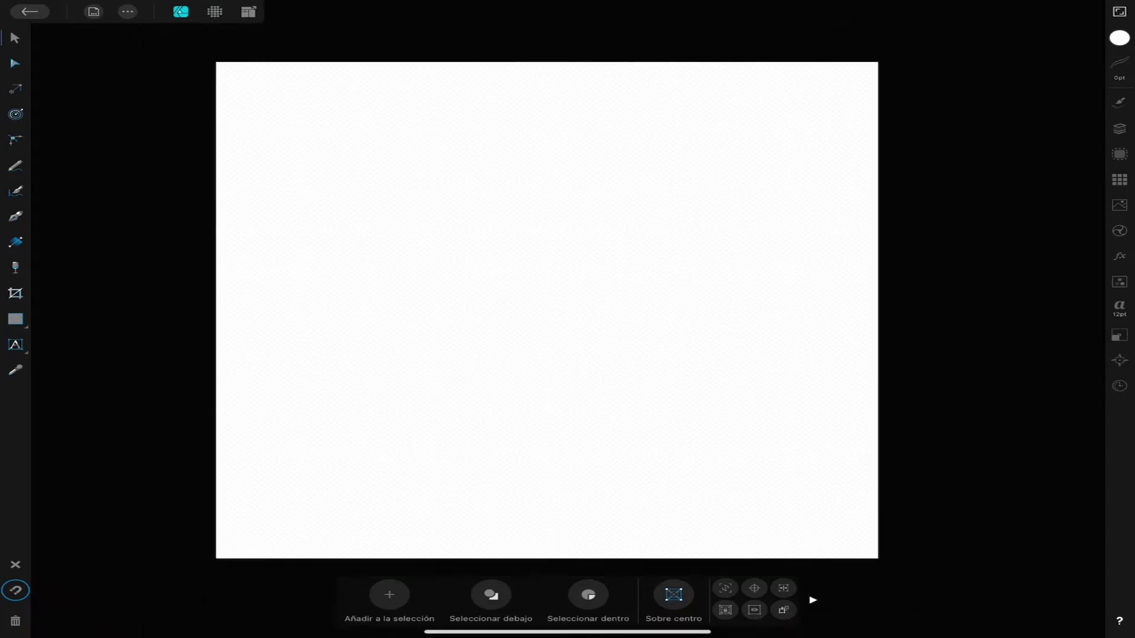
Step: Draw a trapezoid and centre it horizontally on the page
left_click(16, 319)
left_click(100, 217)
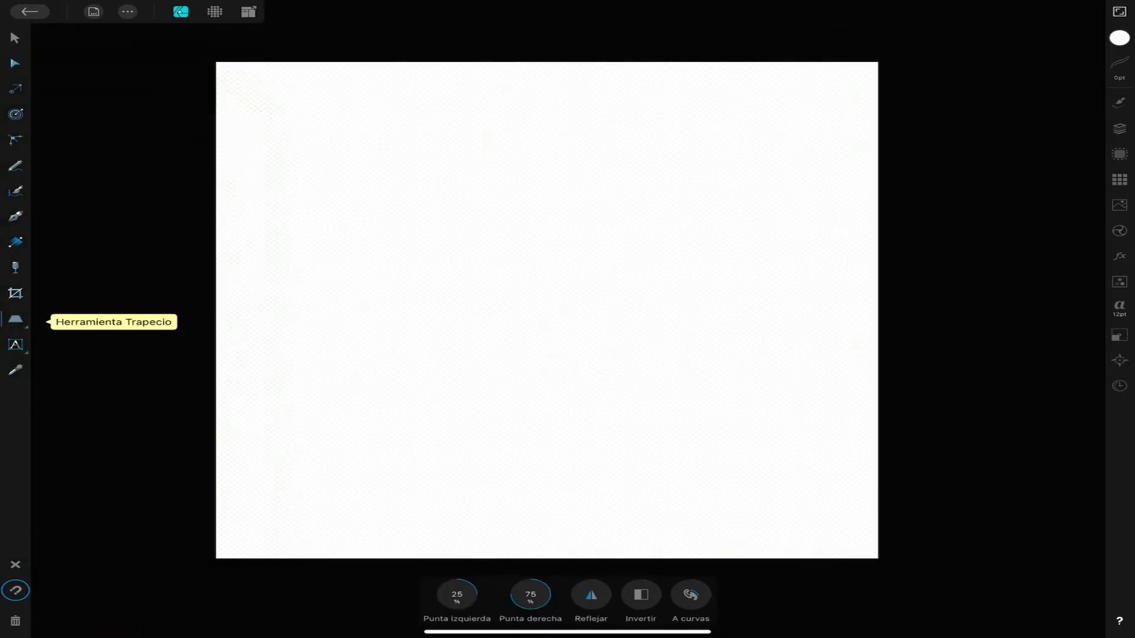
left_click_drag(503, 230, 661, 396)
left_click(15, 37)
left_click_drag(618, 312, 547, 302)
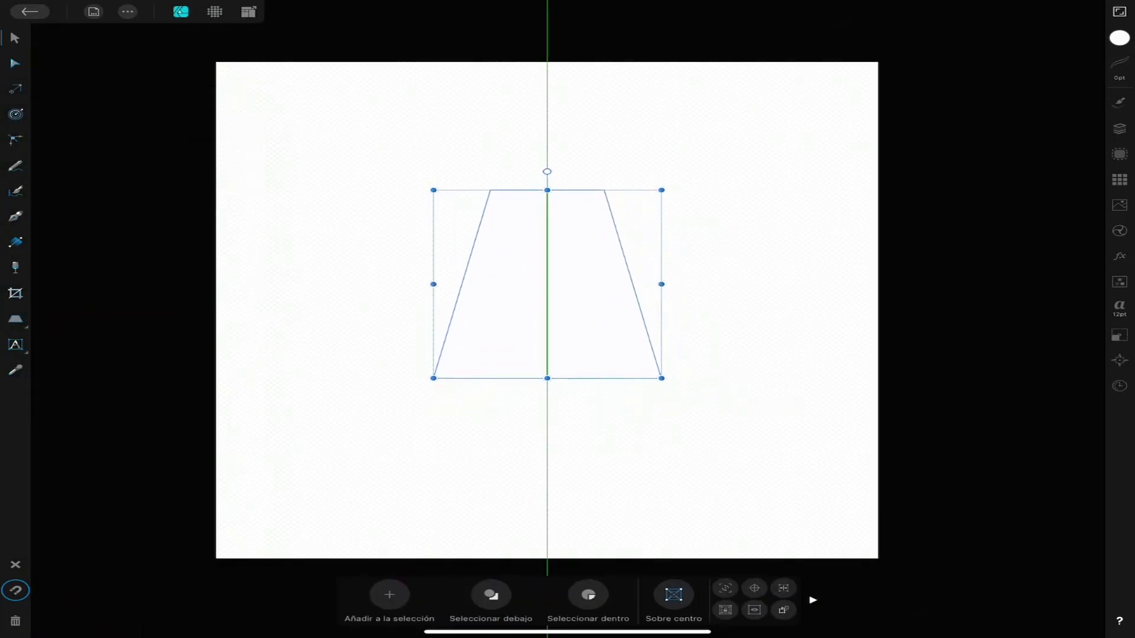
Step: Give the trapezoid a solid black 4.9 pt outline
left_click(1119, 63)
left_click(1000, 40)
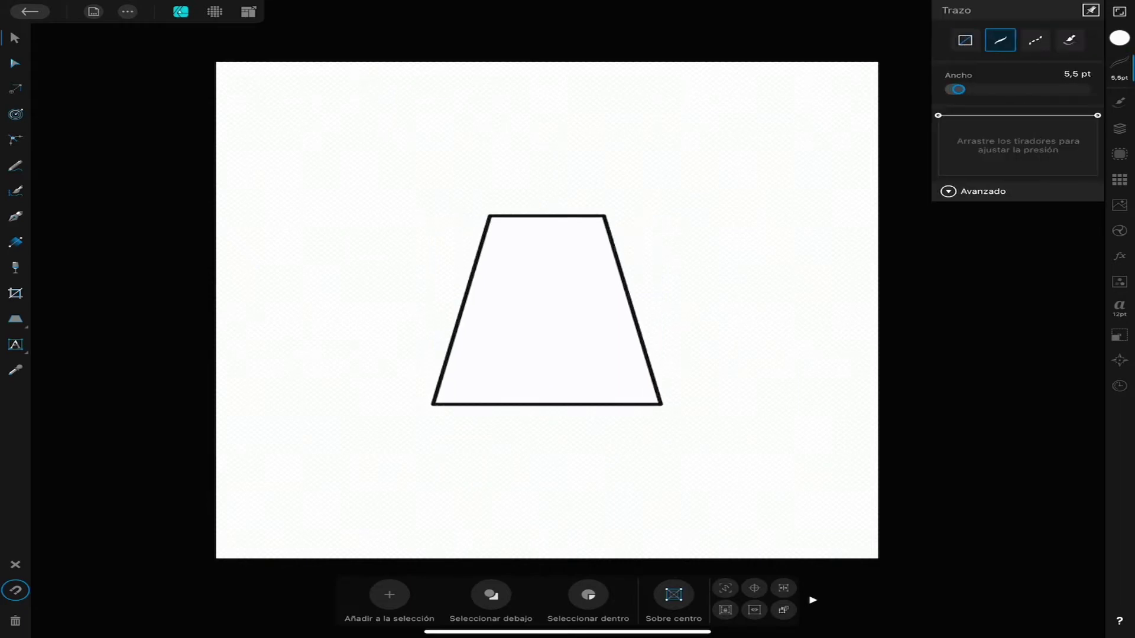
left_click(16, 319)
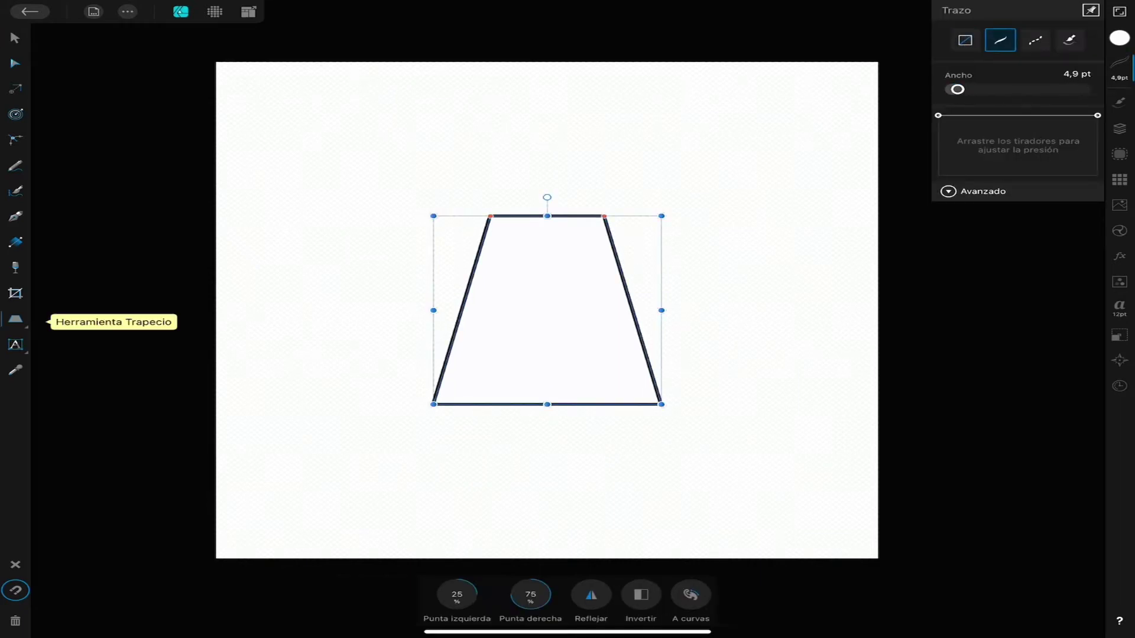
Step: Round all four corners of the trapezoid with the Corner tool
left_click(15, 114)
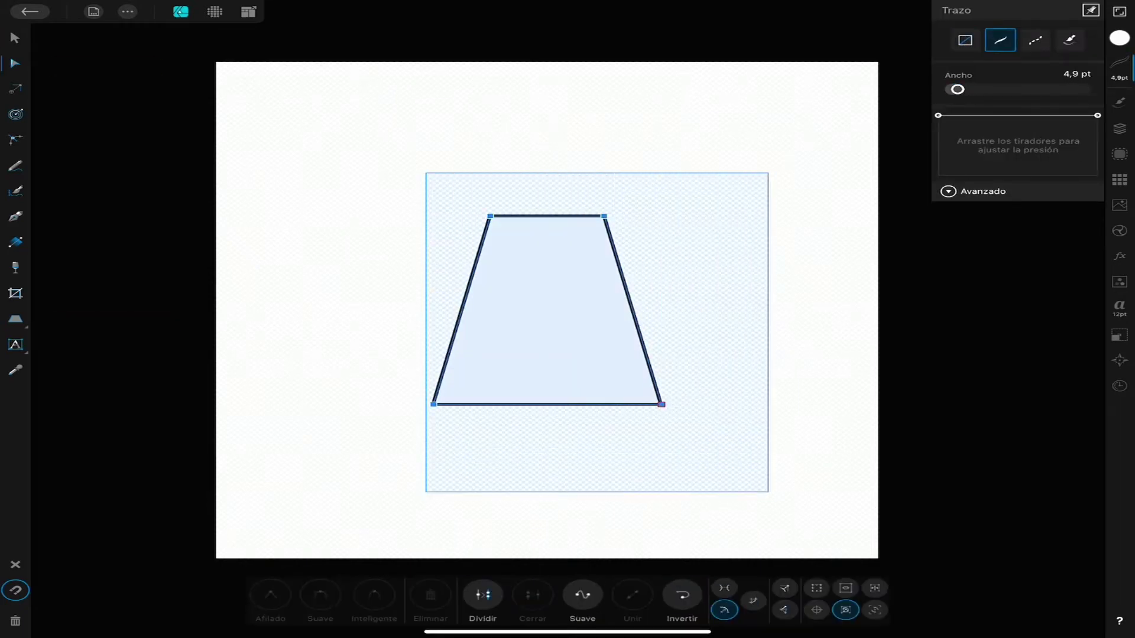
left_click(16, 140)
left_click(536, 595)
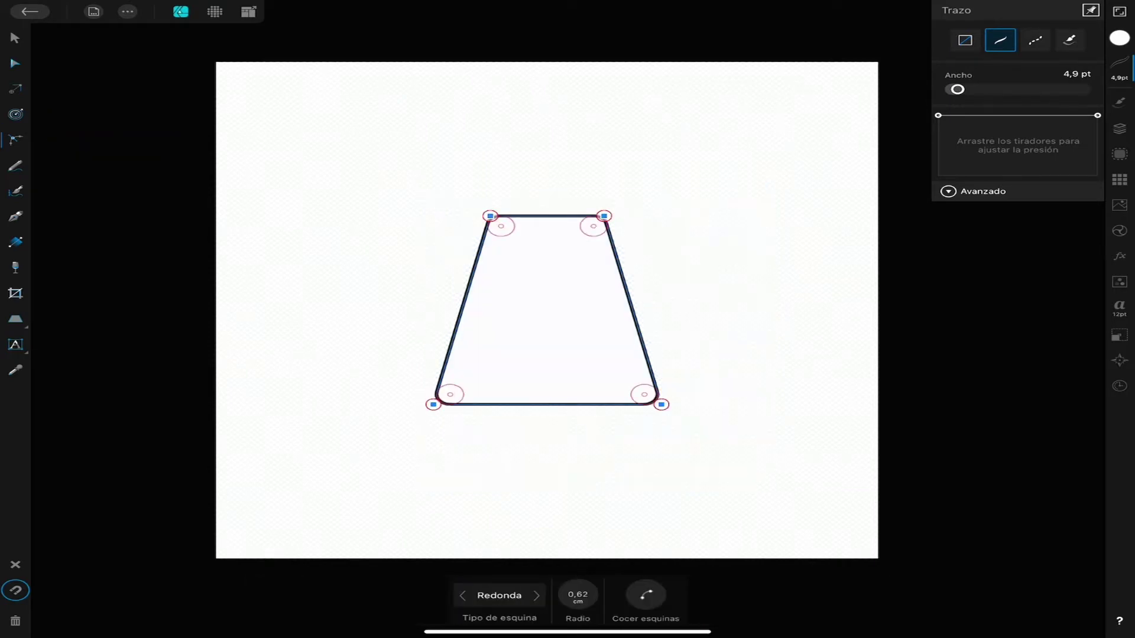
Step: Bow the trapezoid's top edge upward and its bottom edge downward
left_click(15, 63)
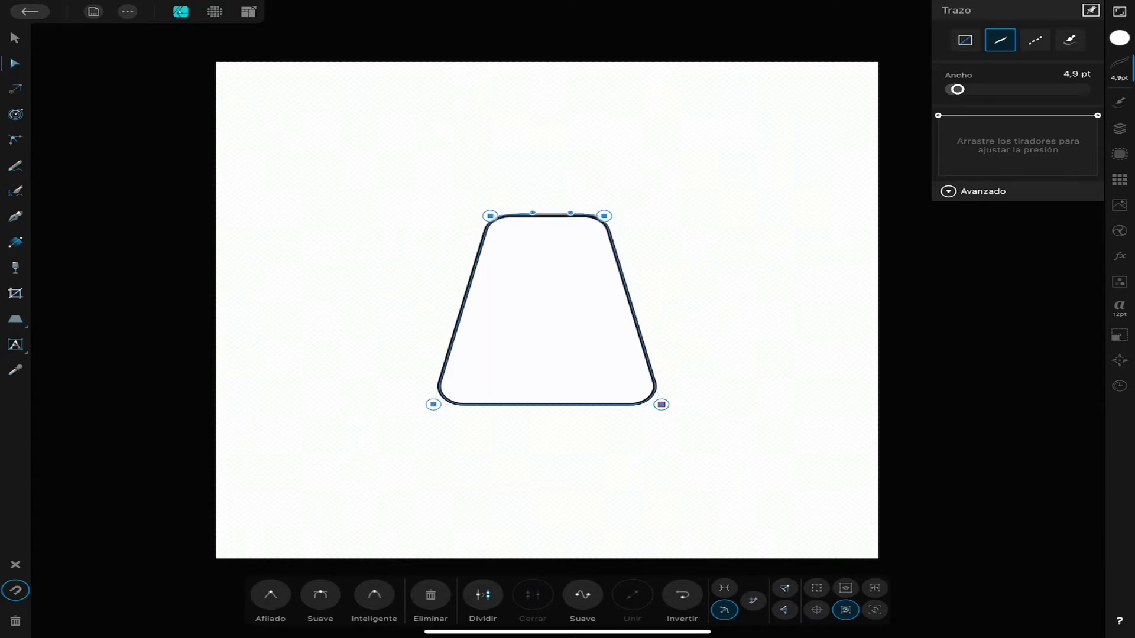
left_click_drag(548, 217, 548, 198)
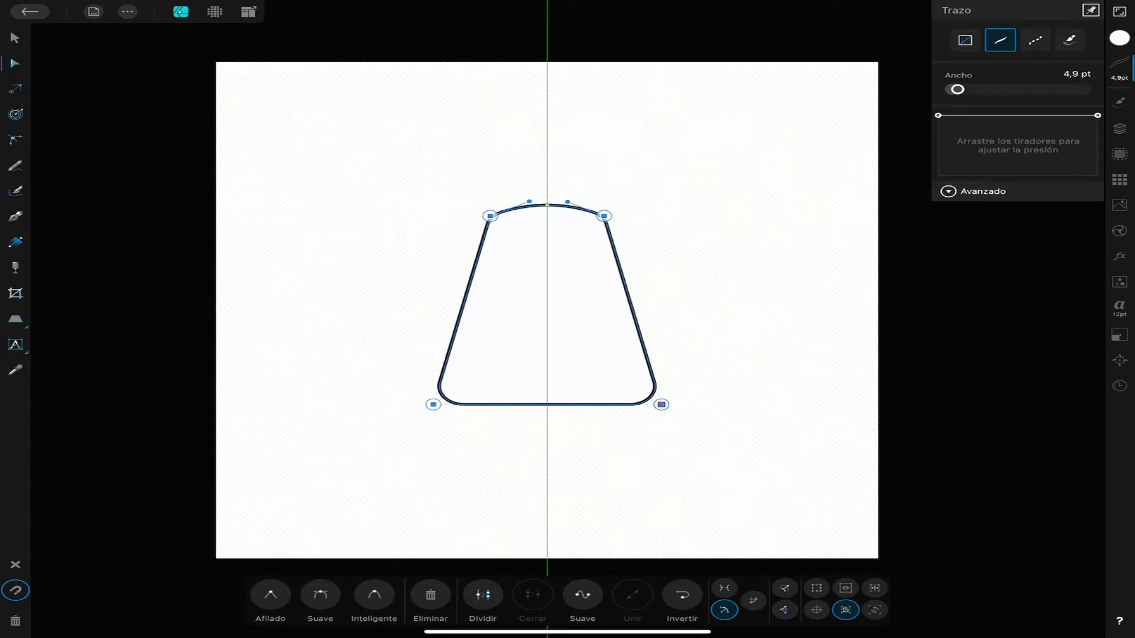
left_click_drag(547, 404, 548, 434)
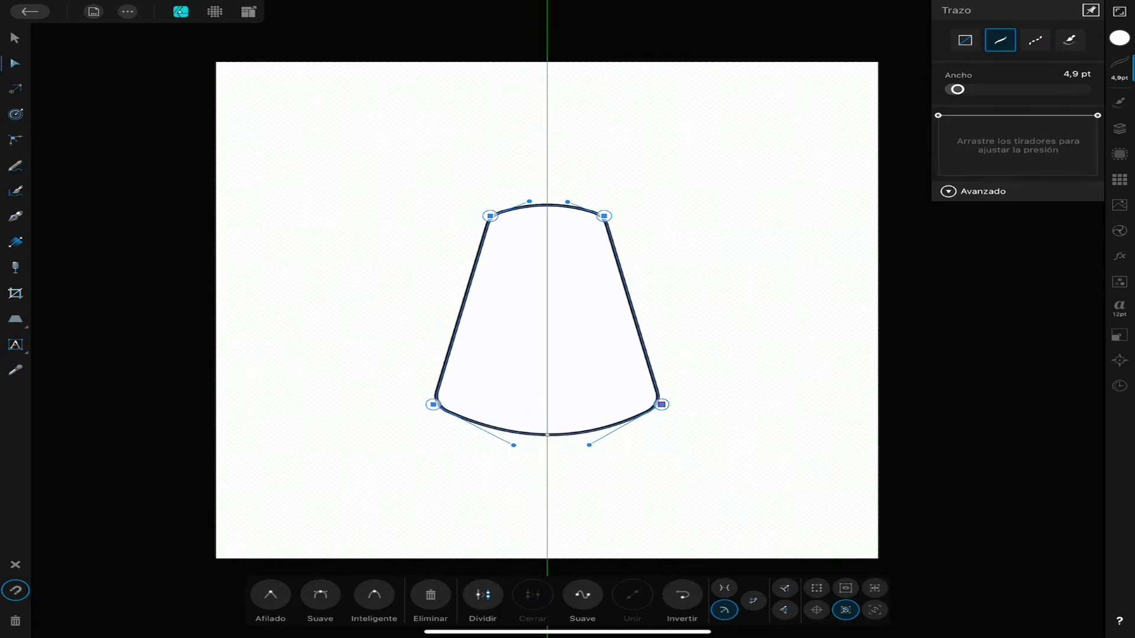
Step: Duplicate the shape, shrink it, place it behind the original and tilt it right
left_click(1119, 128)
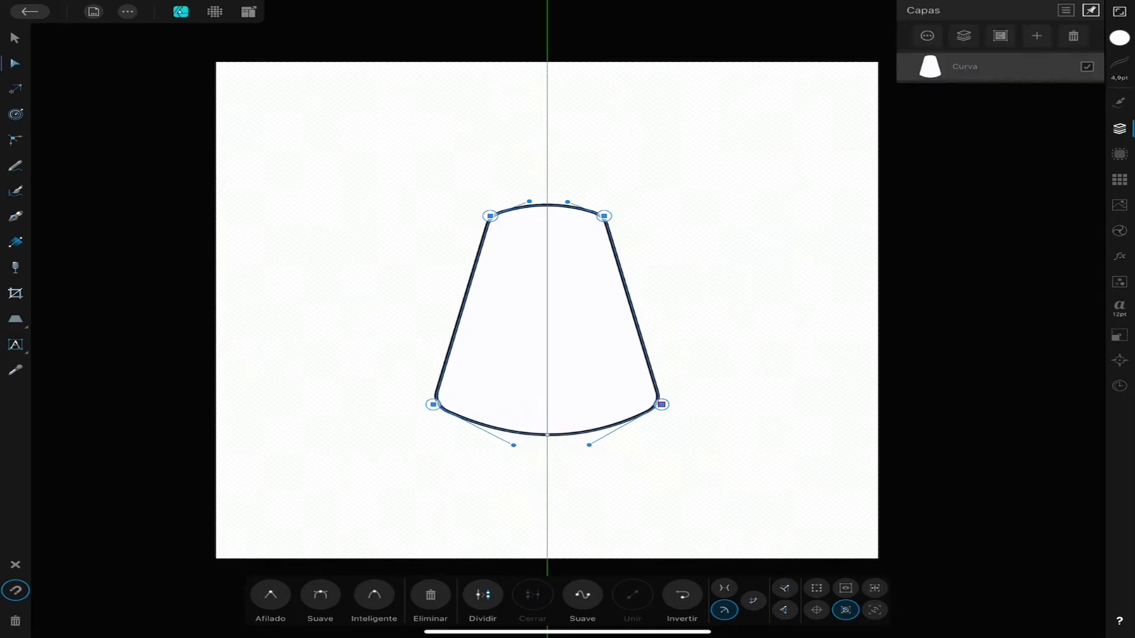
left_click(15, 38)
left_click_drag(548, 319, 658, 311)
left_click_drag(771, 195, 723, 245)
left_click_drag(930, 66, 929, 94)
mouse_move(633, 226)
left_mouse_down()
mouse_move(626, 203)
mouse_move(636, 195)
mouse_move(619, 190)
left_mouse_up()
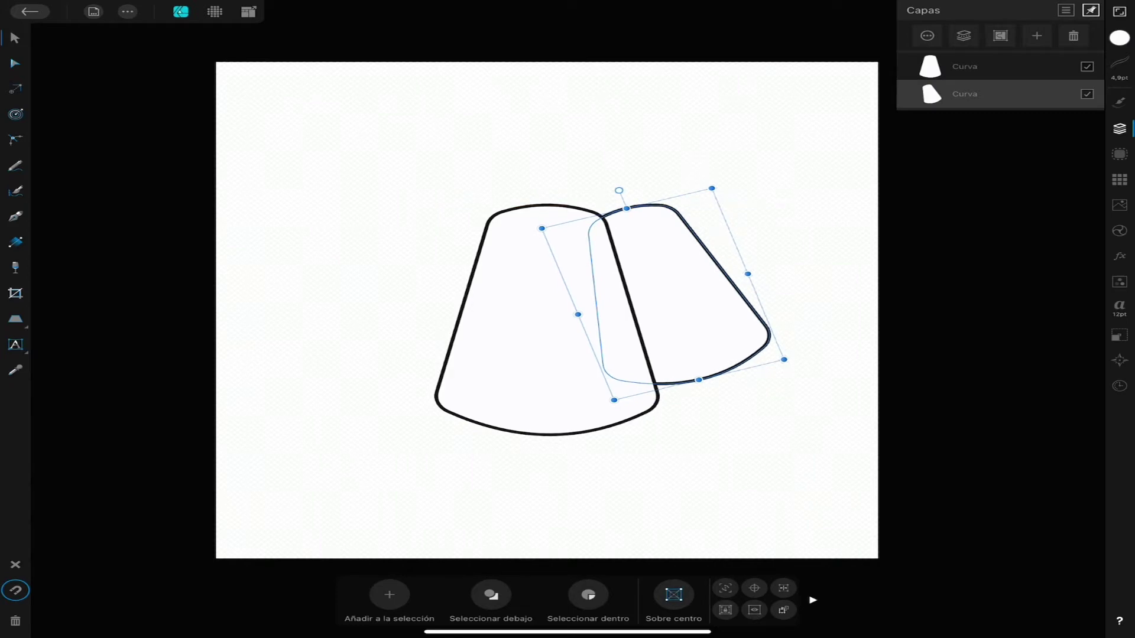
left_click_drag(614, 401, 604, 420)
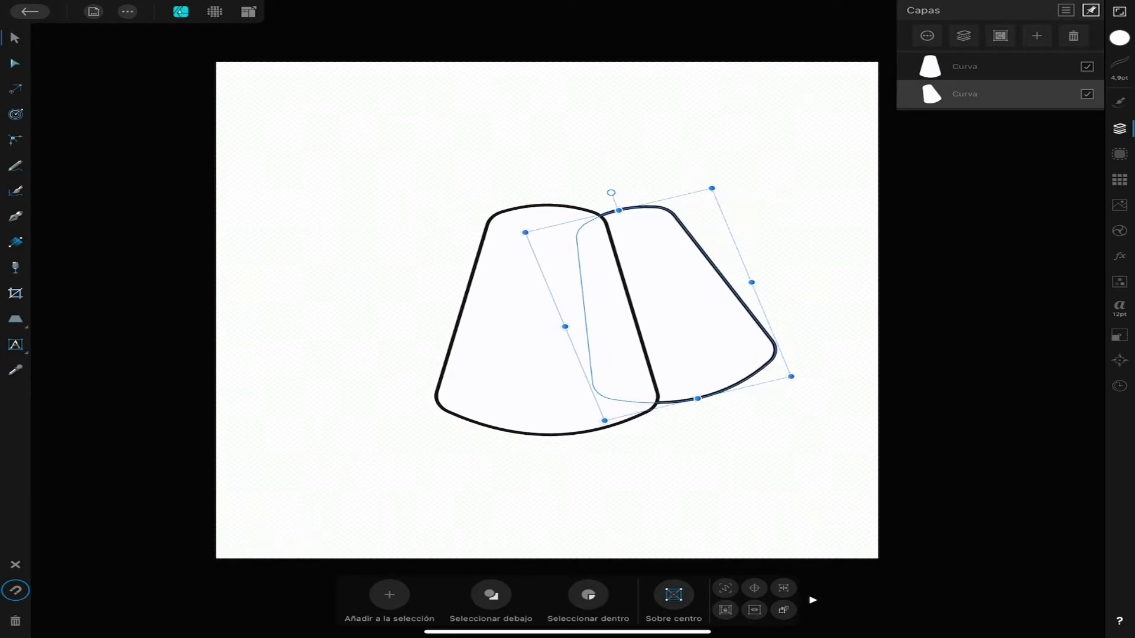
Step: Duplicate the right piece, flip it horizontally and place it on the left
left_click_drag(680, 295, 455, 302)
left_click(1119, 335)
left_click(1037, 93)
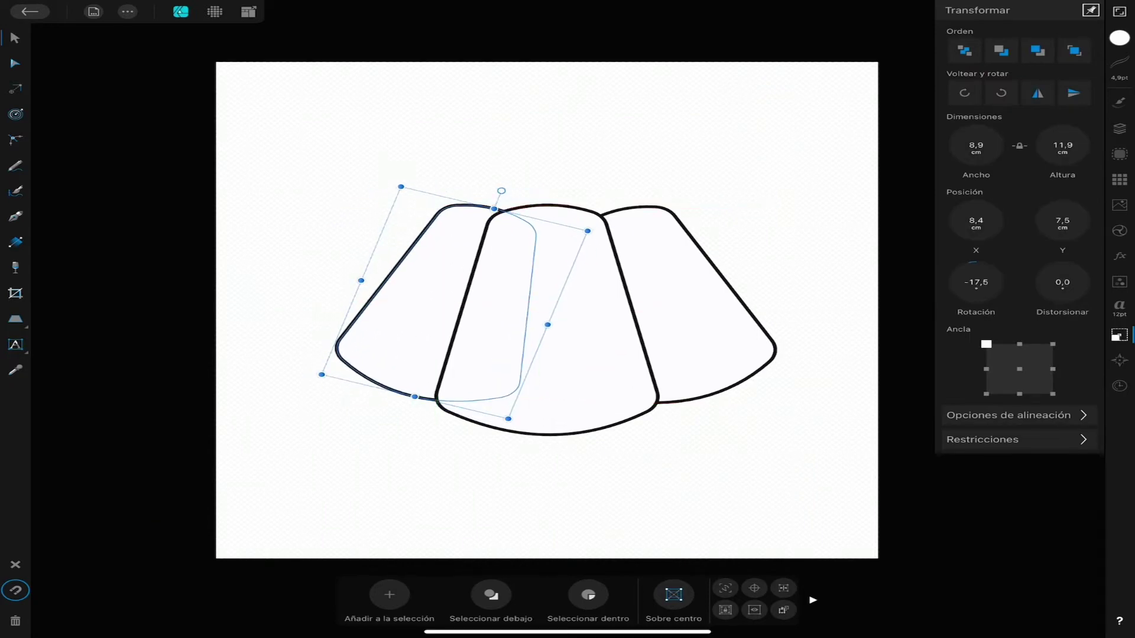
left_click_drag(455, 303, 424, 303)
Step: Scale all three pieces down together and centre them on the page
left_click(582, 307, "shift")
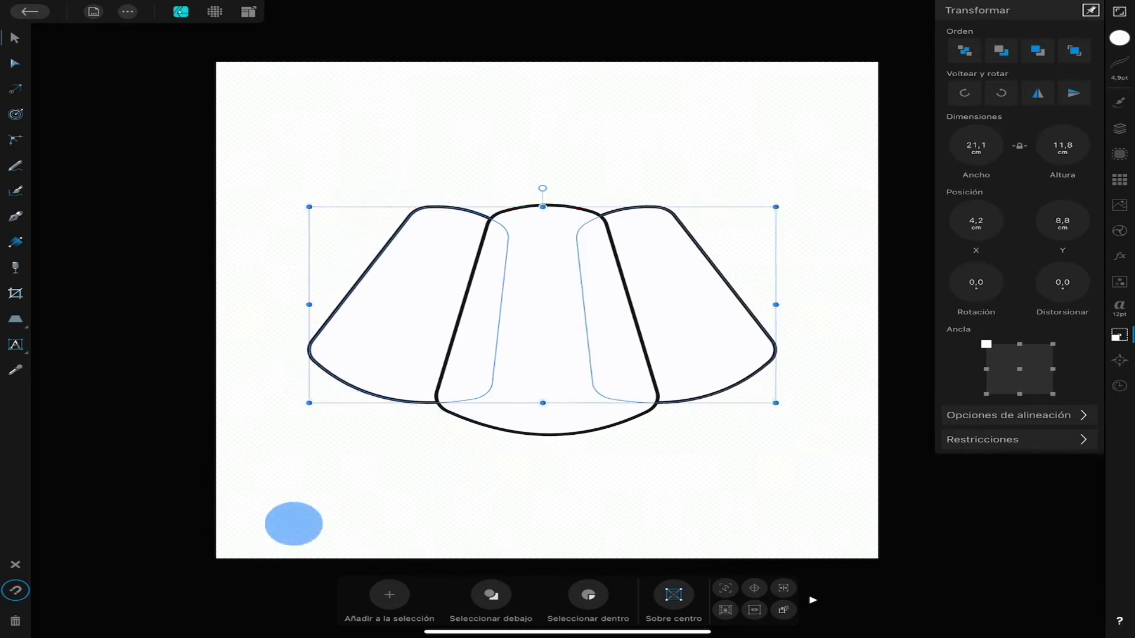
left_click(1119, 129)
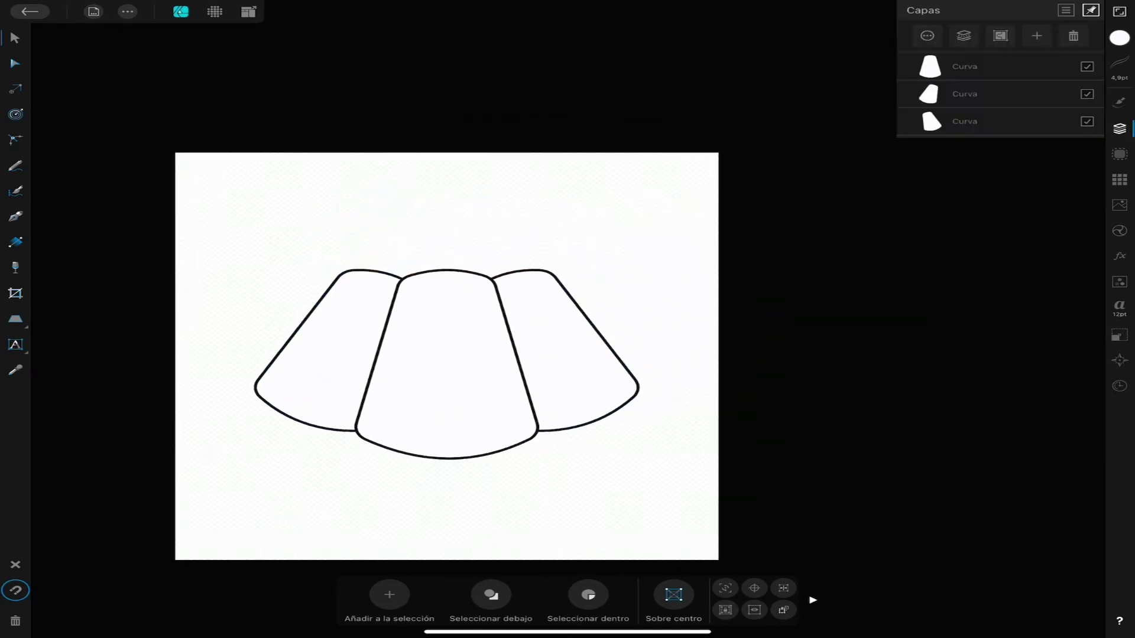
key("ctrl+a")
left_click_drag(639, 270, 612, 282)
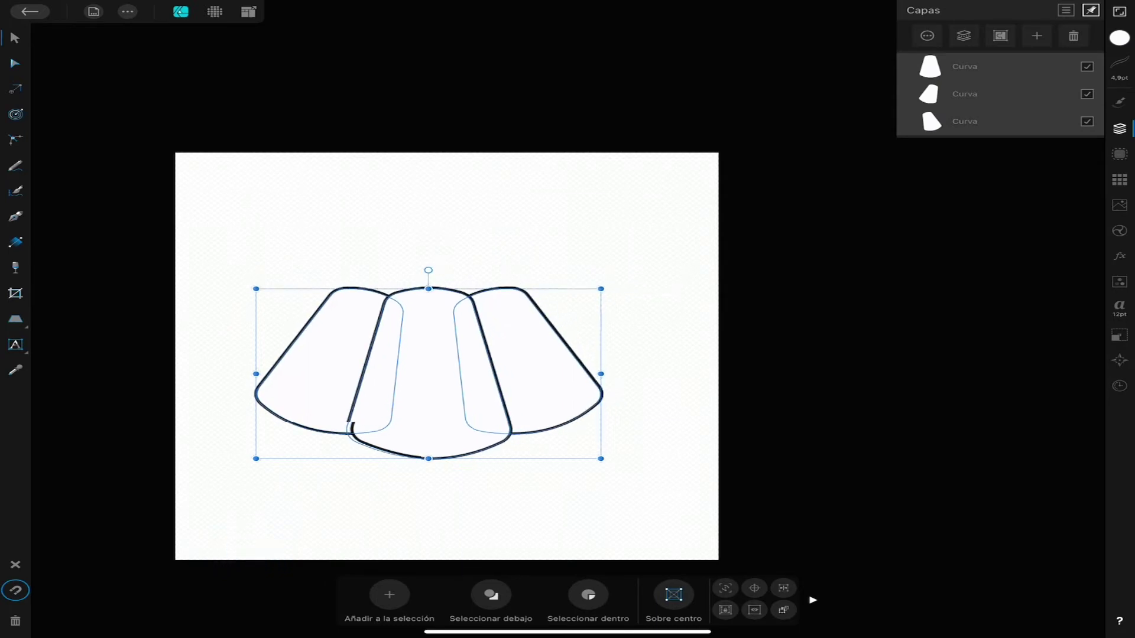
left_click_drag(434, 370, 446, 344)
left_click(447, 355)
left_click(567, 331)
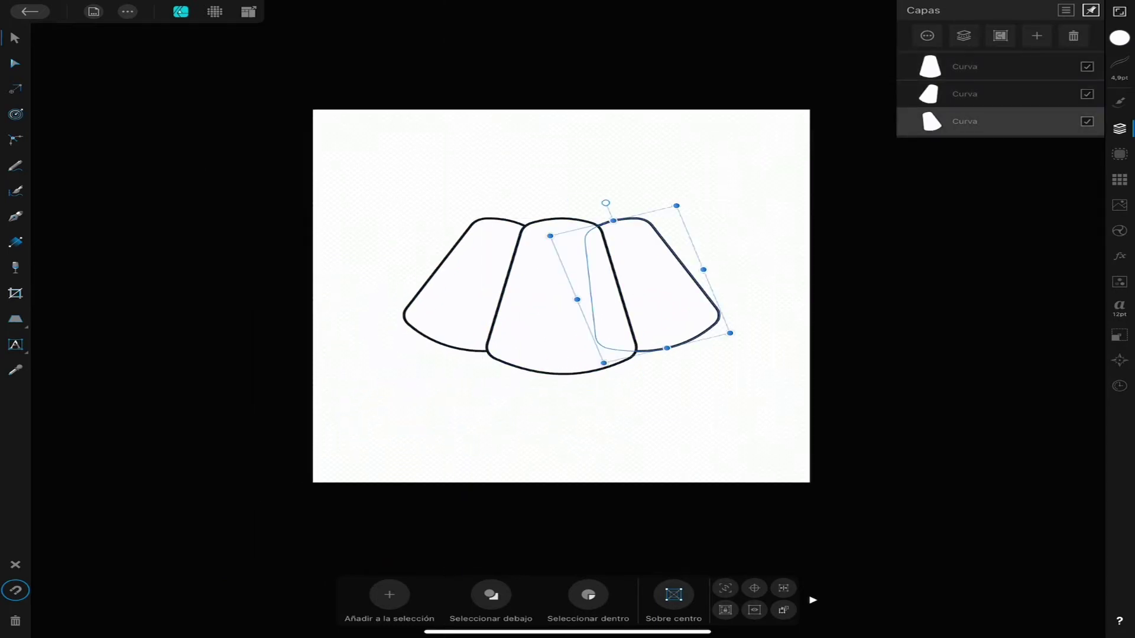
left_click(15, 319)
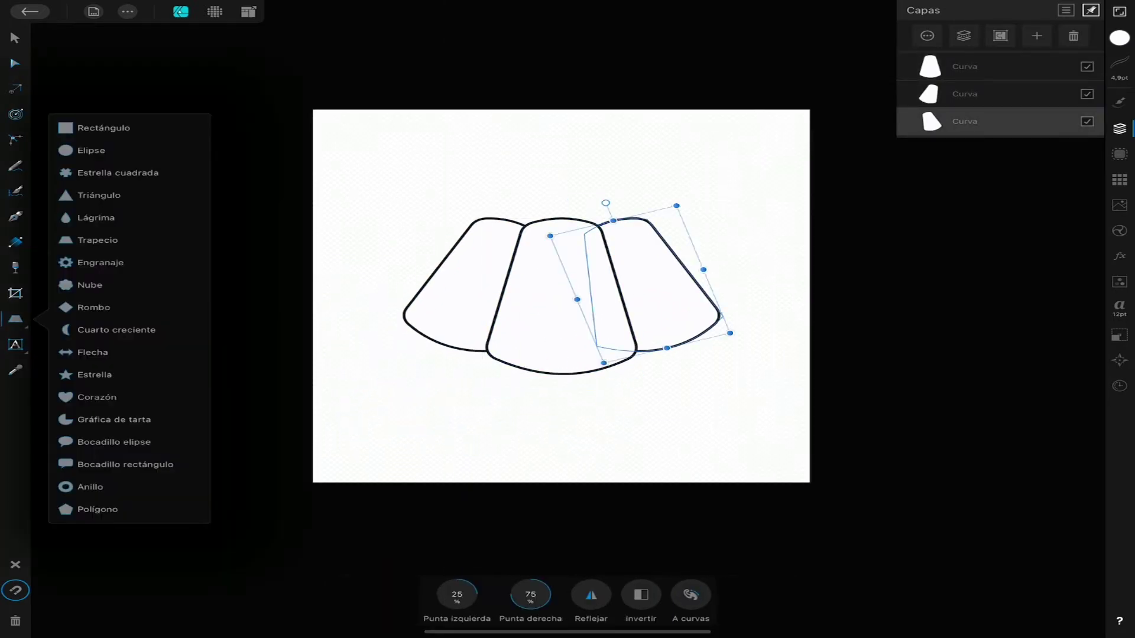
Step: Draw an ellipse over the right piece and size it as the end lobe
left_click(91, 150)
mouse_move(674, 150)
left_mouse_down()
mouse_move(772, 275)
mouse_move(733, 286)
left_mouse_up()
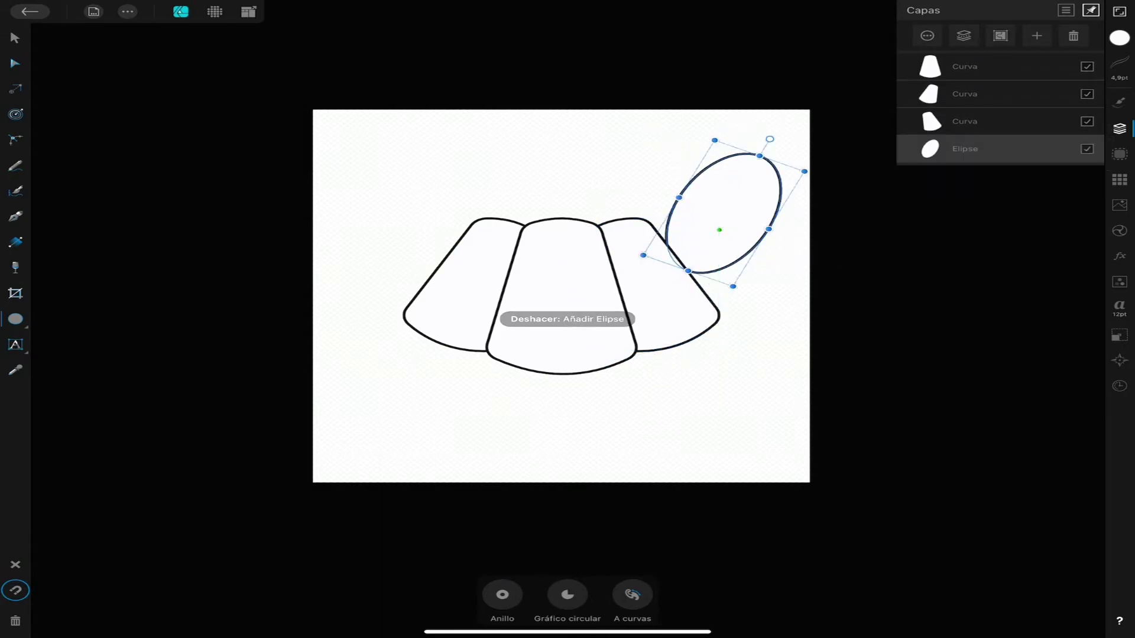
left_click(15, 38)
left_click_drag(719, 230, 680, 273)
left_click_drag(674, 183, 681, 174)
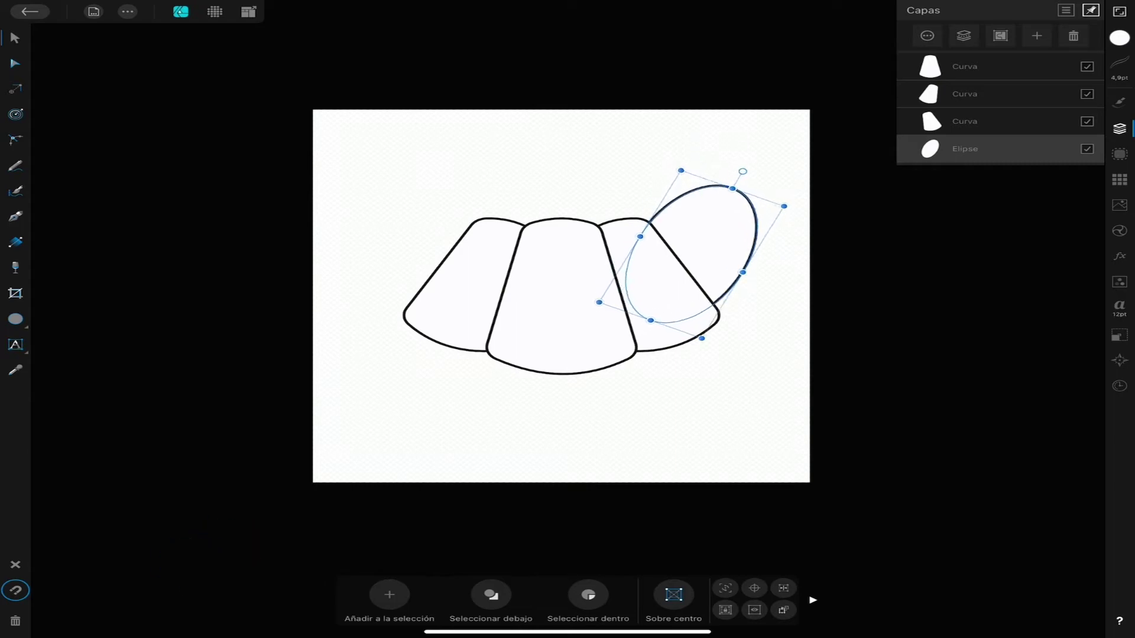
left_click(15, 63)
left_click(15, 38)
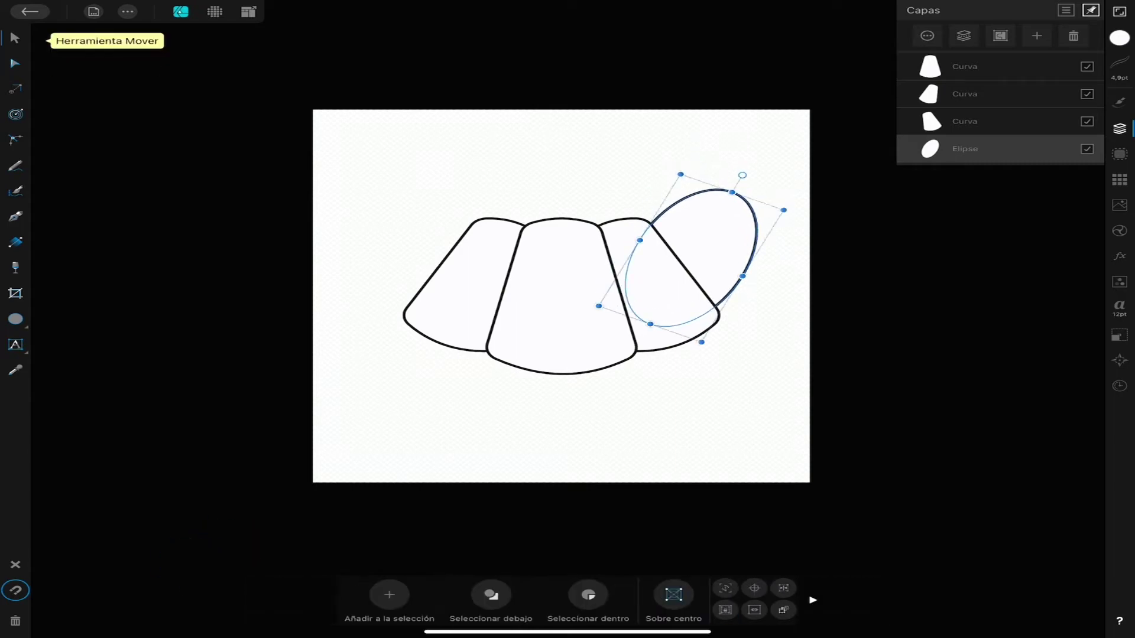
Step: Convert the ellipse to curves and shift its top node left into a horn tip
left_click(15, 319)
left_click(15, 63)
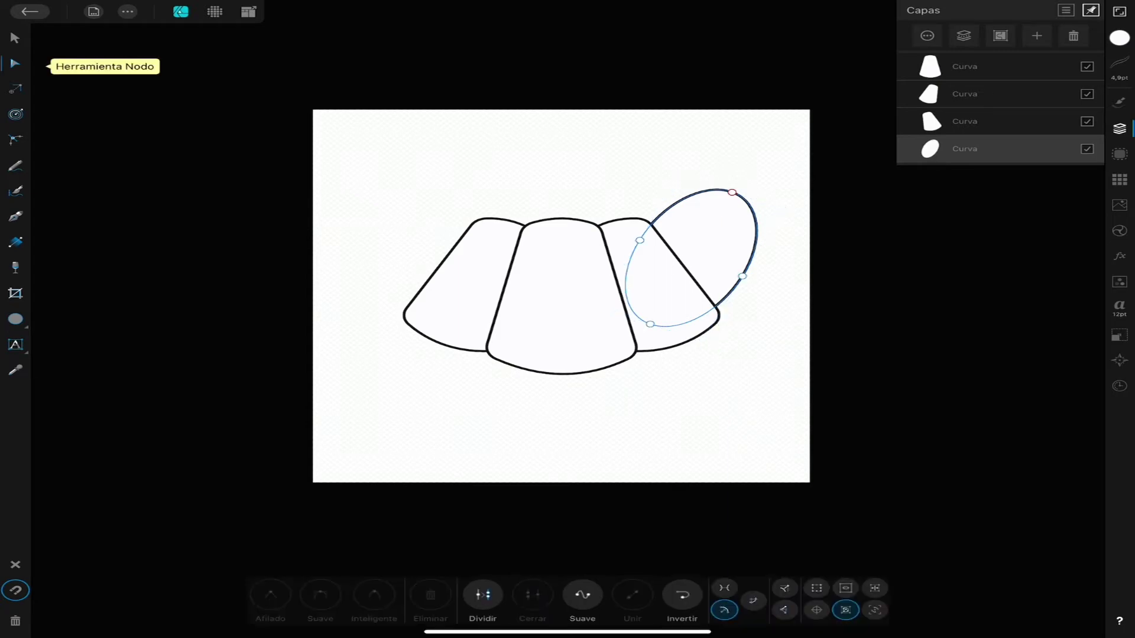
left_click(14, 38)
left_click(15, 63)
left_click_drag(732, 193, 719, 191)
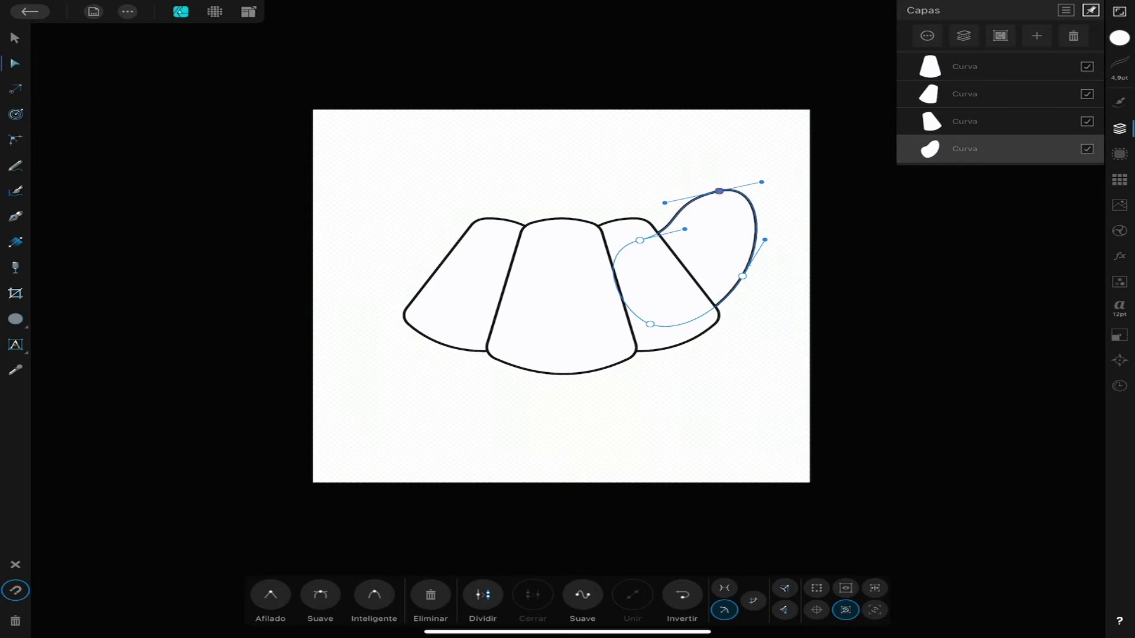
Step: Duplicate the lobe, flip it horizontally and tuck it behind the left side
left_click(15, 38)
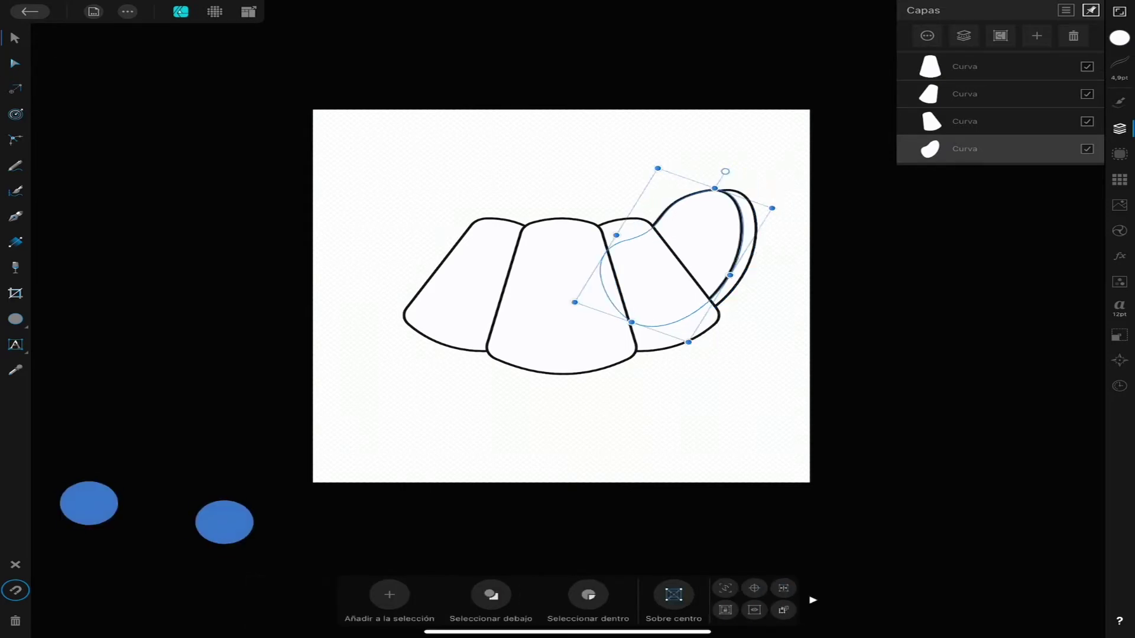
left_click_drag(709, 260, 402, 254)
left_click(1119, 334)
left_click(1037, 93)
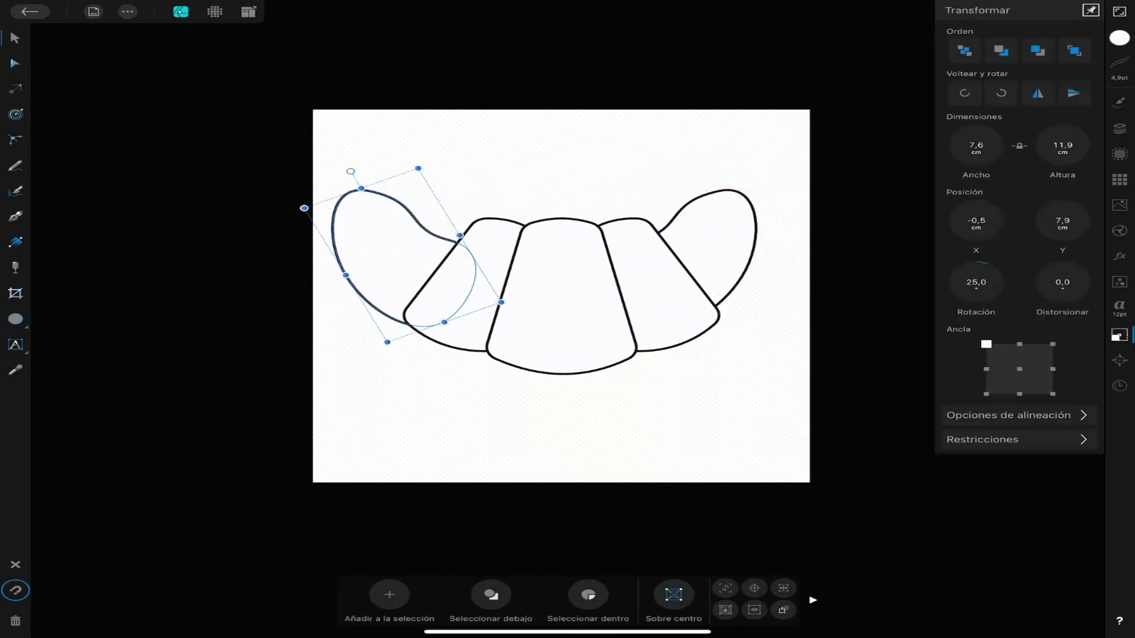
left_click_drag(402, 260, 432, 260)
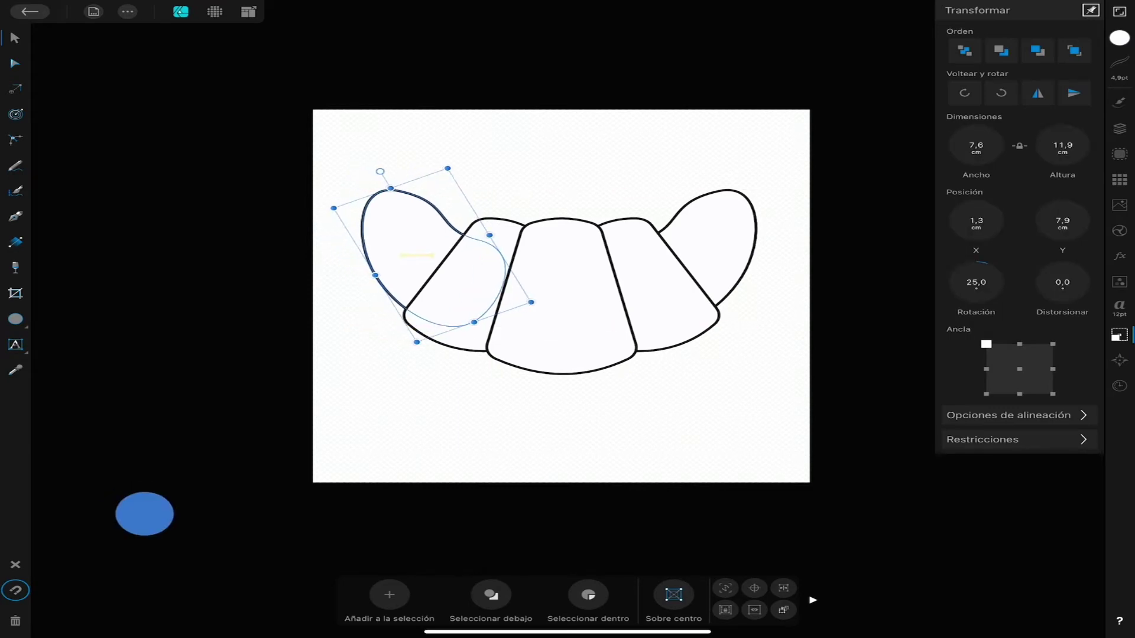
left_click(145, 513)
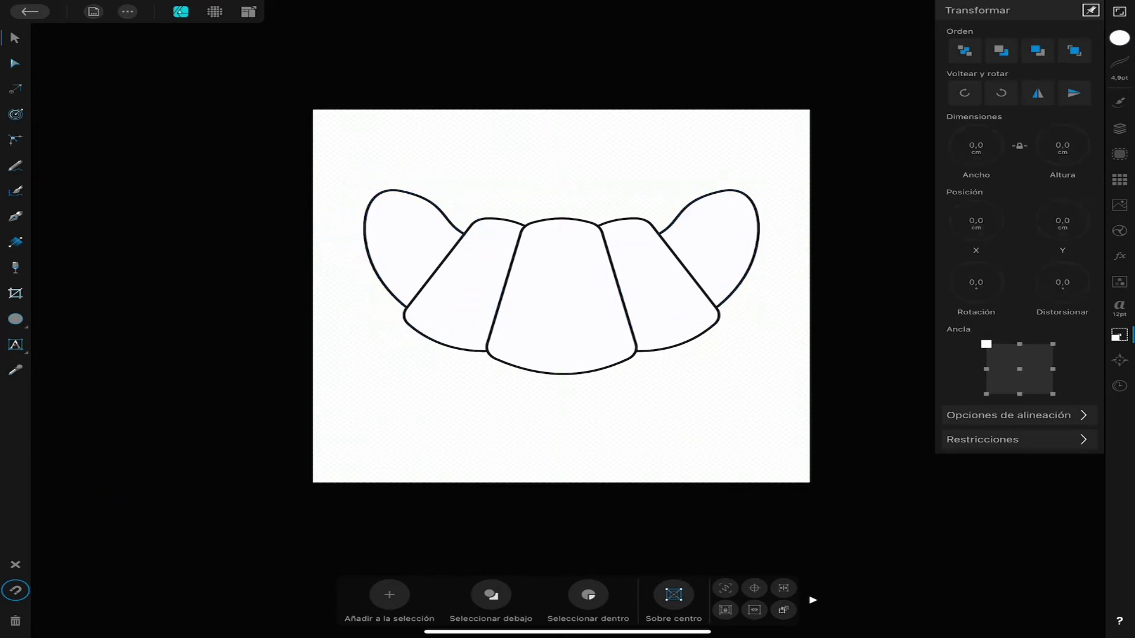
Step: Group the five croissant pieces and fill them with a peach swatch
left_click(1119, 129)
left_click(562, 295)
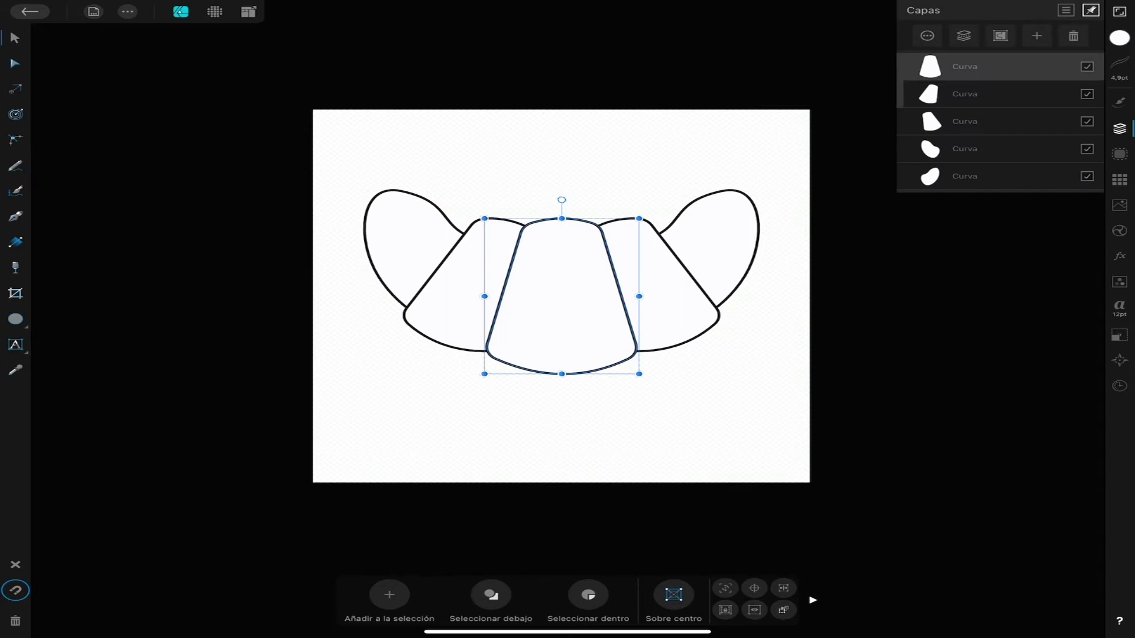
left_click_drag(1005, 94, 1005, 176)
key("ctrl+g")
left_click(1120, 37)
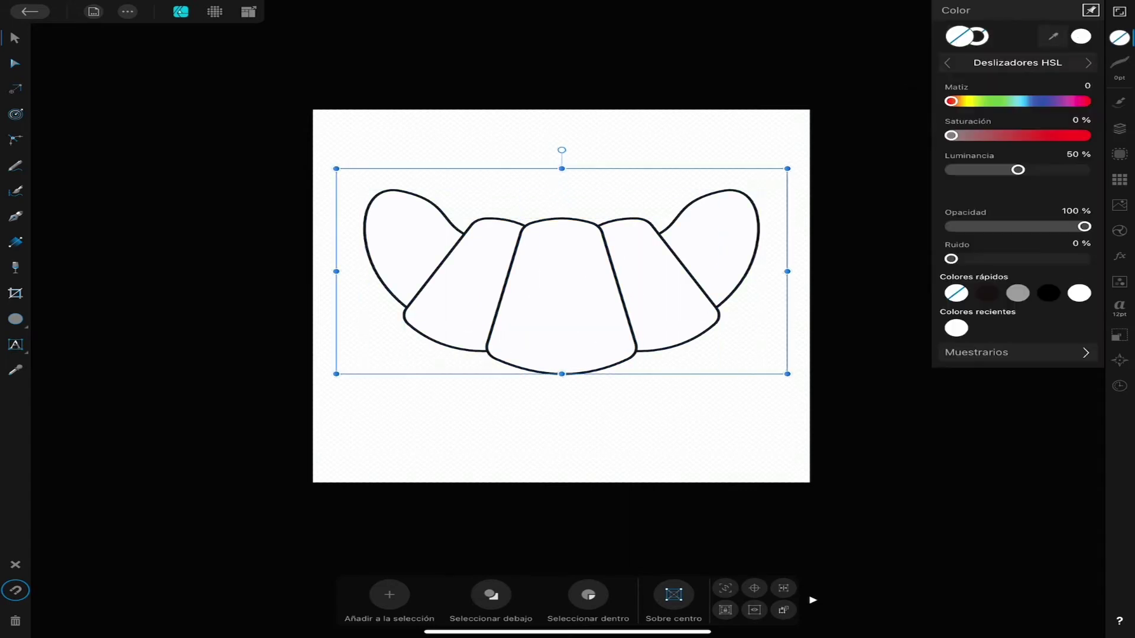
left_click(981, 352)
left_click(1049, 301)
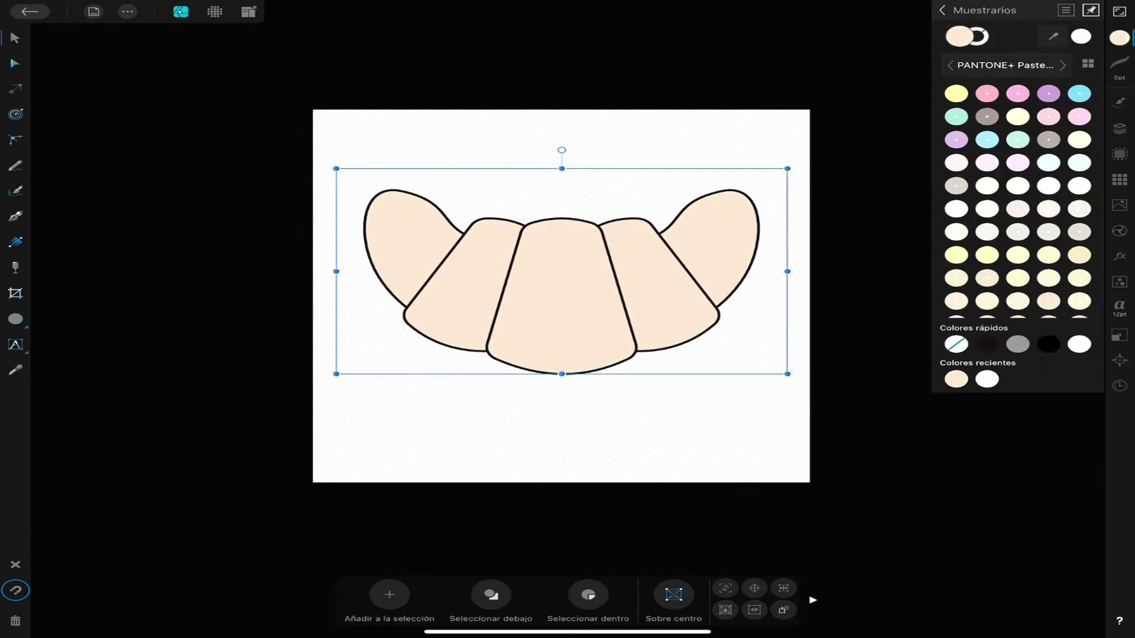
Step: Give the croissant group a solid 5.8 pt outline, then deselect
left_click(16, 166)
left_click(1119, 129)
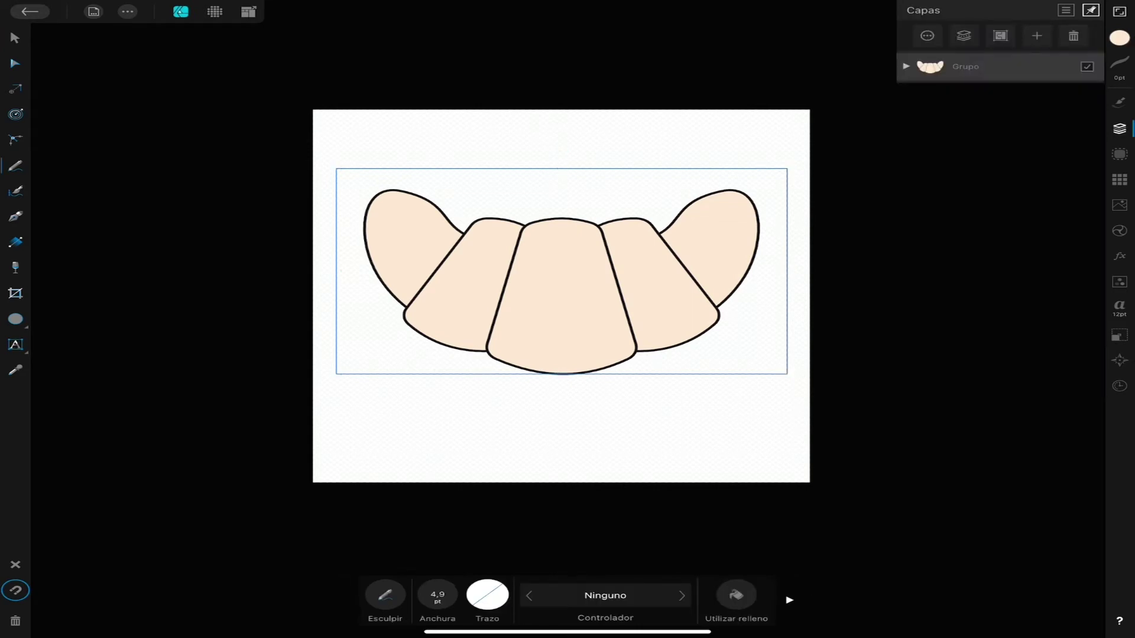
left_click(1120, 62)
left_click(1003, 38)
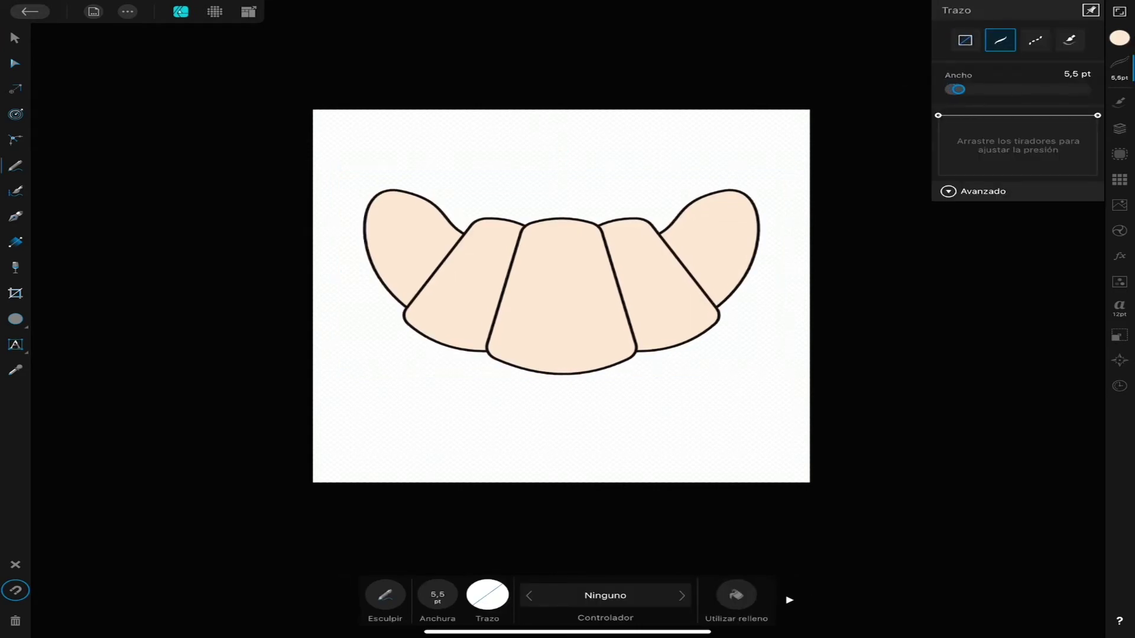
left_click(1119, 62)
key("Escape")
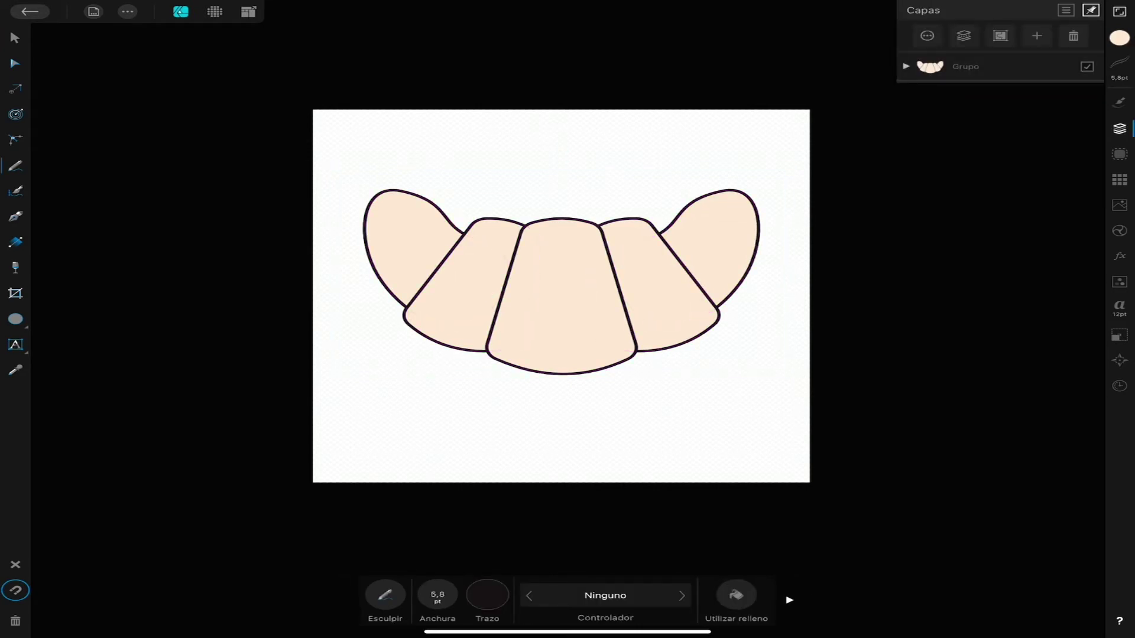
Step: Draw a small black circle above the croissant for an eye
scroll(561, 295, "up", 5)
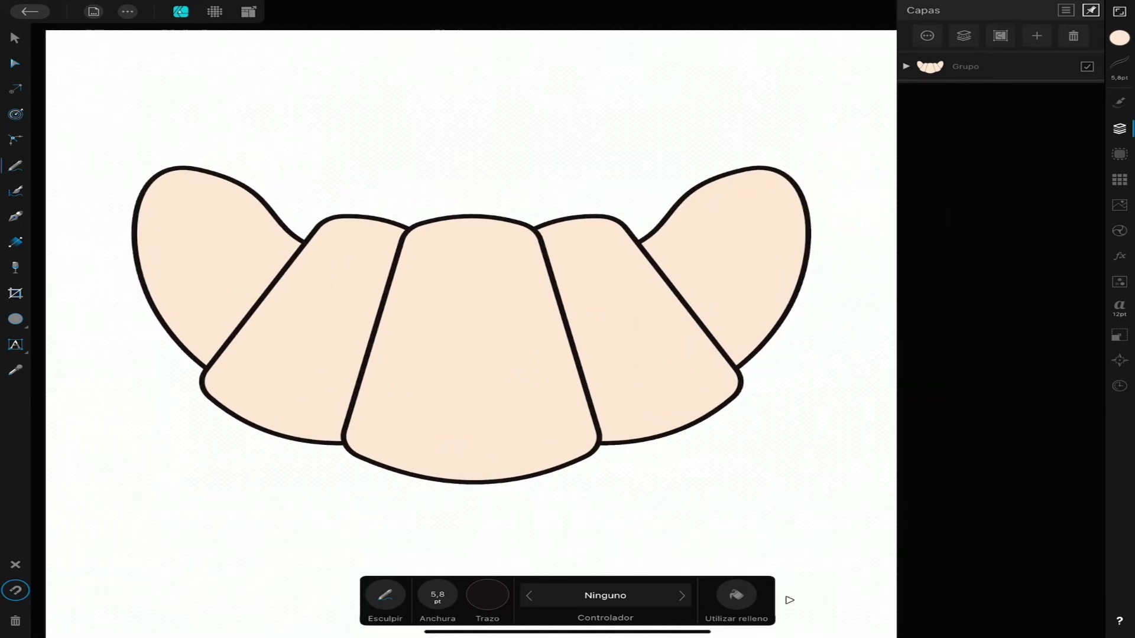
left_click(15, 319)
left_click_drag(399, 126, 444, 160)
left_click(1120, 179)
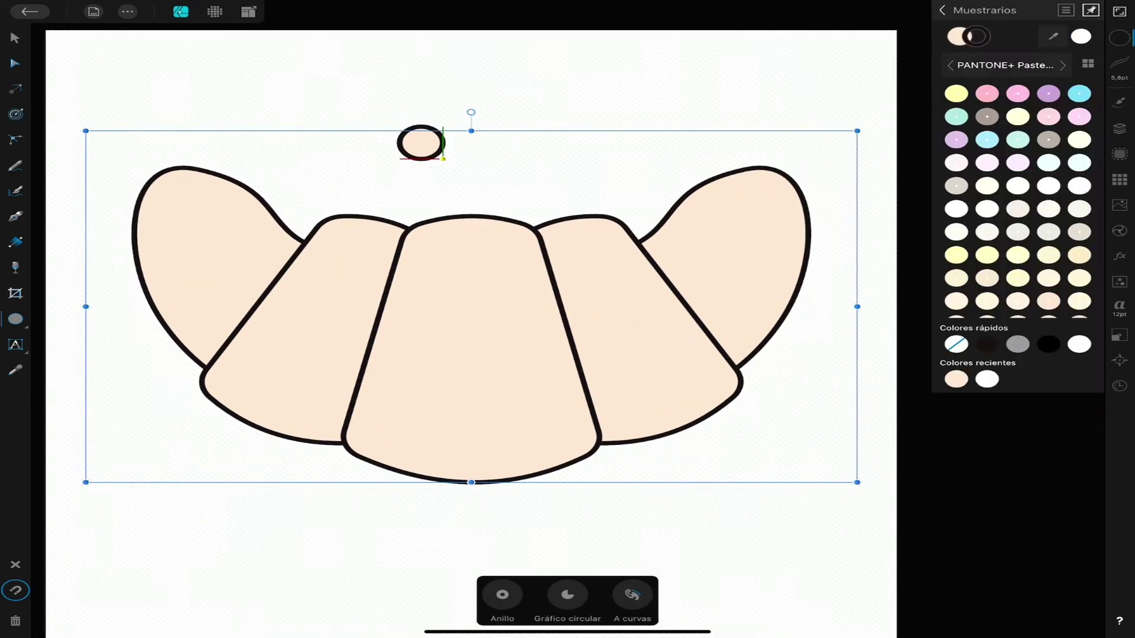
left_click(1120, 129)
left_click(1120, 37)
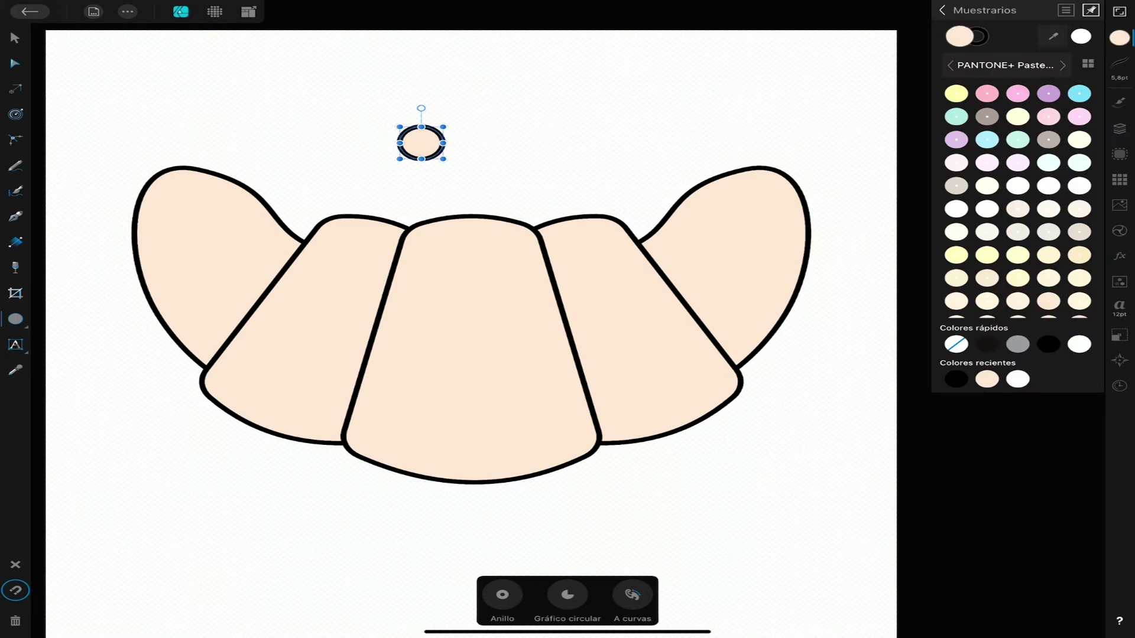
left_click_drag(421, 143, 533, 143)
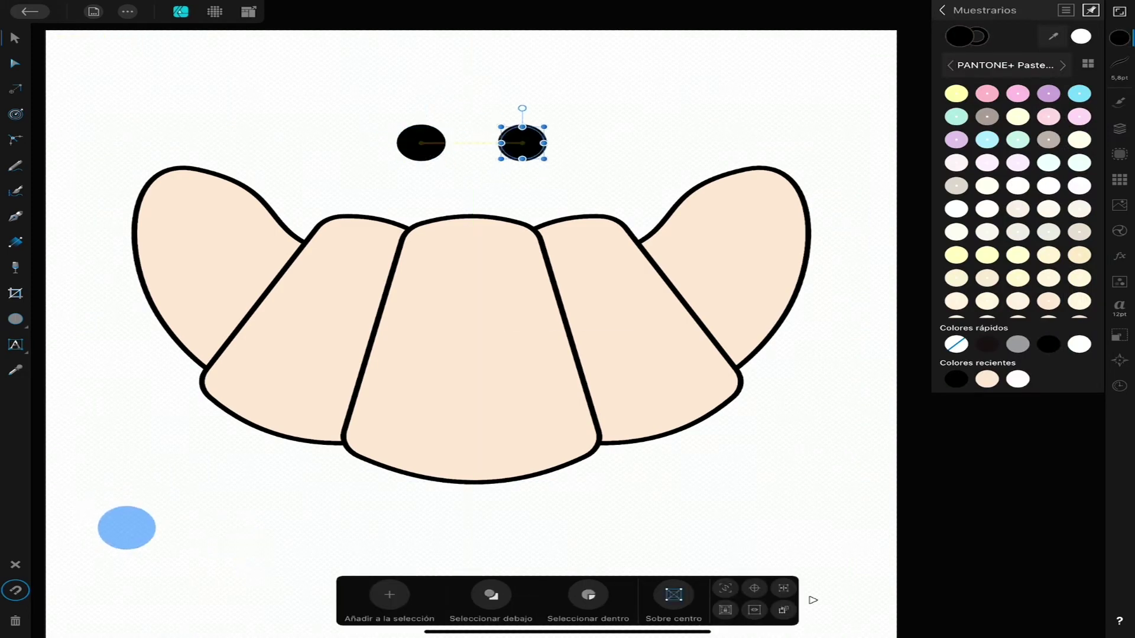
Step: Add a white highlight circle onto the black eye
key("ctrl+z")
left_click(15, 319)
left_click_drag(523, 99, 547, 115)
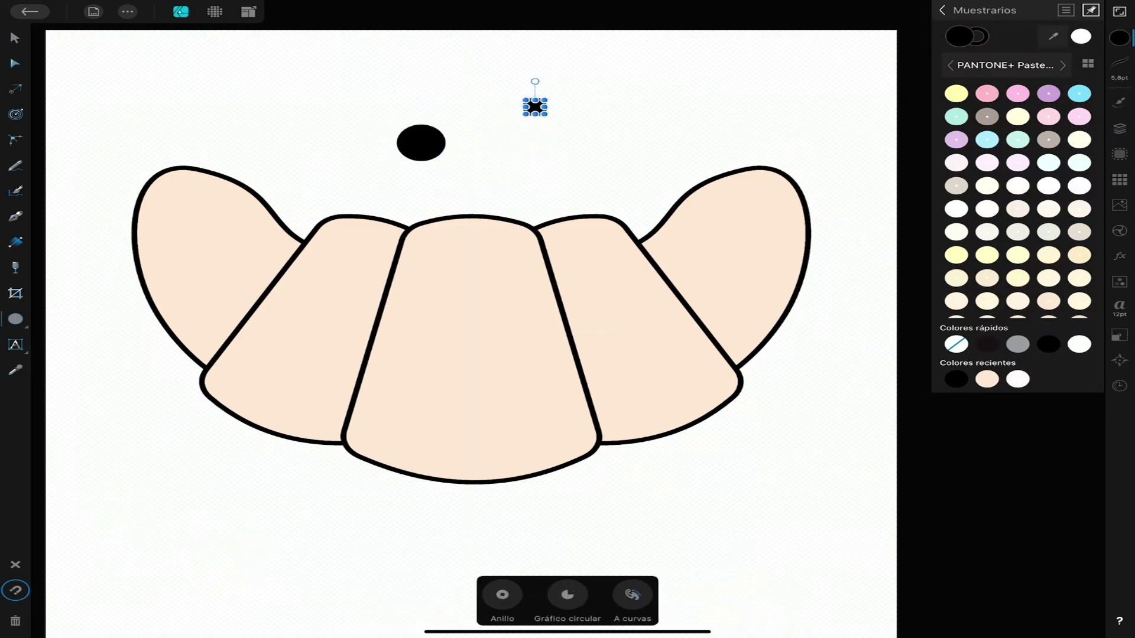
left_click(1080, 36)
scroll(344, 77, "up", 3)
key("v")
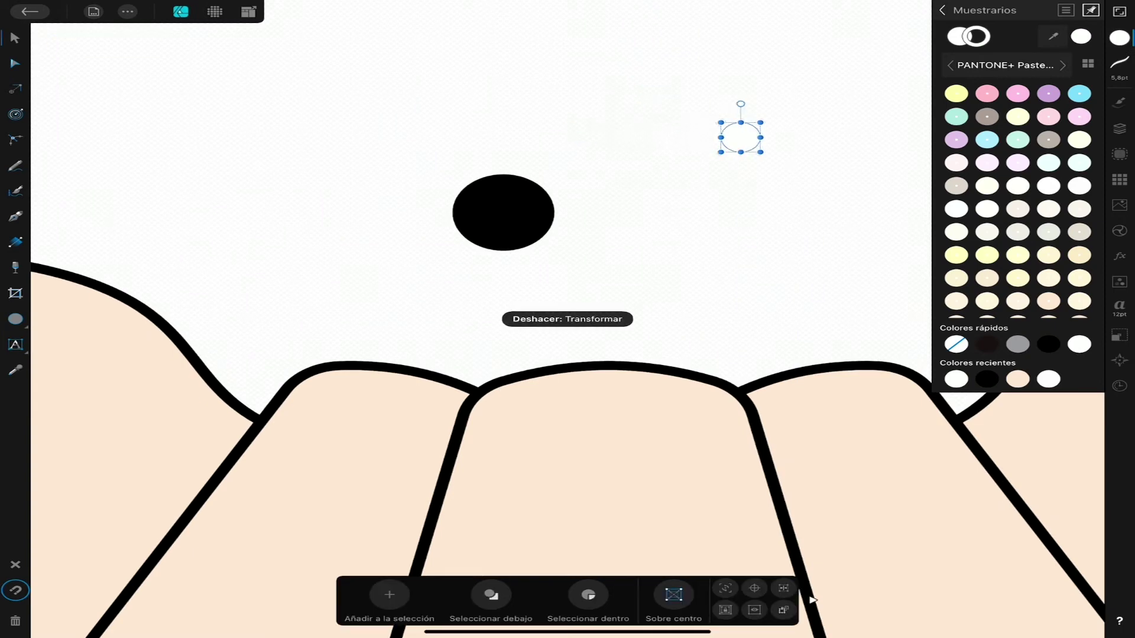
mouse_move(740, 137)
left_mouse_down()
mouse_move(495, 218)
mouse_move(537, 210)
left_mouse_up()
Step: Group the eye, duplicate it to the right, and move both onto the middle piece
scroll(502, 212, "up", 5)
scroll(502, 212, "down", 4)
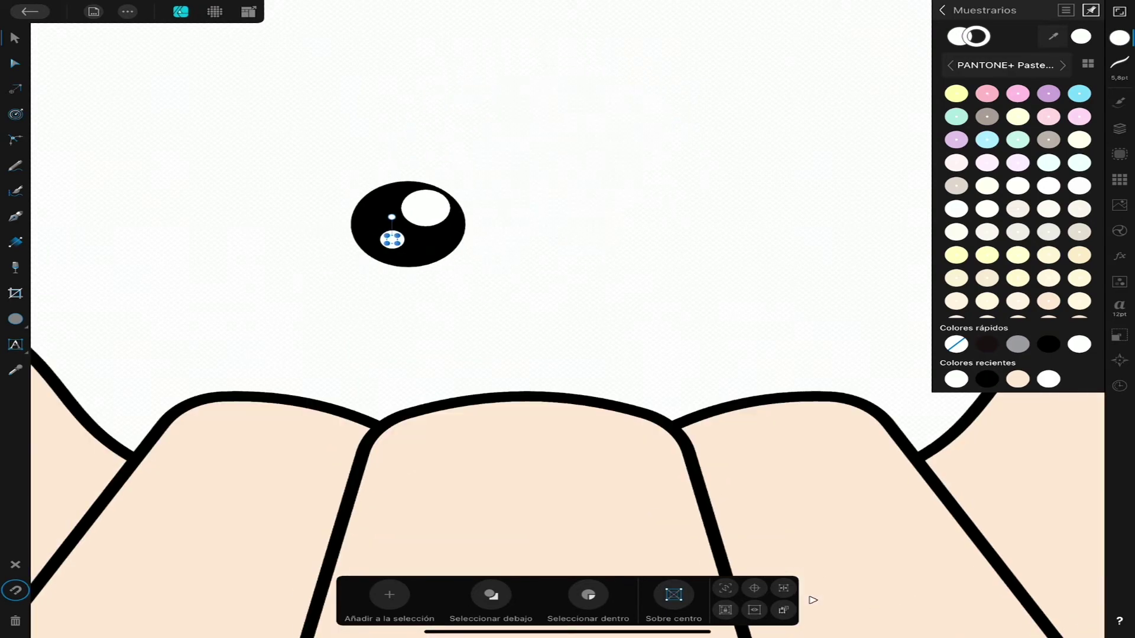
left_click_drag(337, 171, 479, 278)
key("ctrl+g")
scroll(408, 225, "down", 5)
left_click_drag(379, 231, 472, 231)
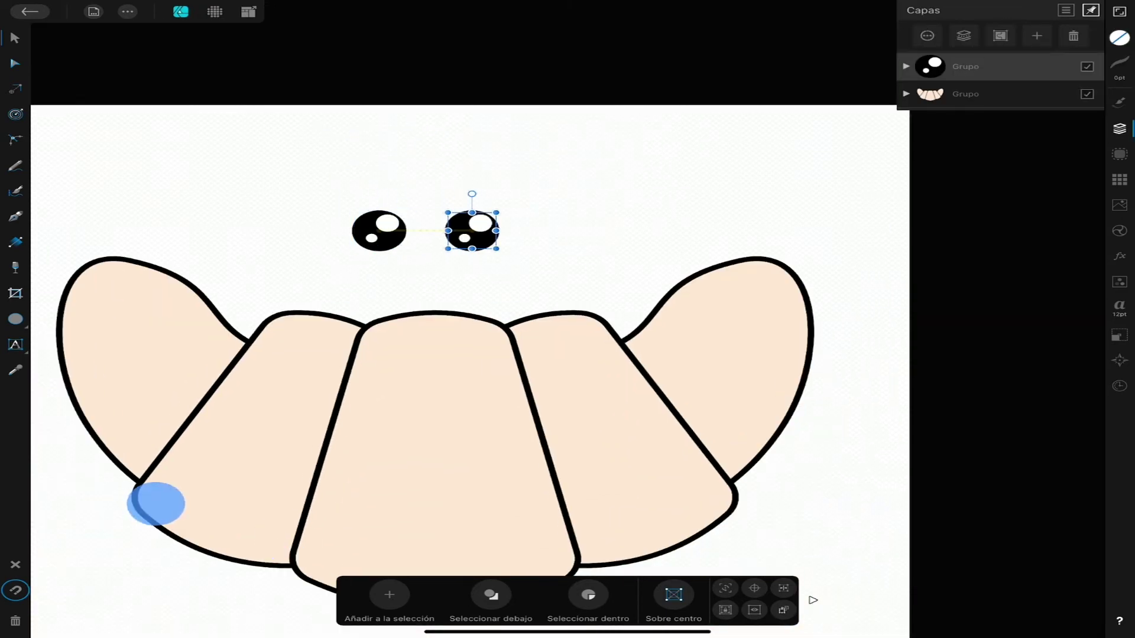
scroll(461, 295, "down", 3)
left_click(965, 66, "shift")
mouse_move(487, 172)
left_mouse_down()
mouse_move(499, 398)
mouse_move(483, 399)
left_mouse_up()
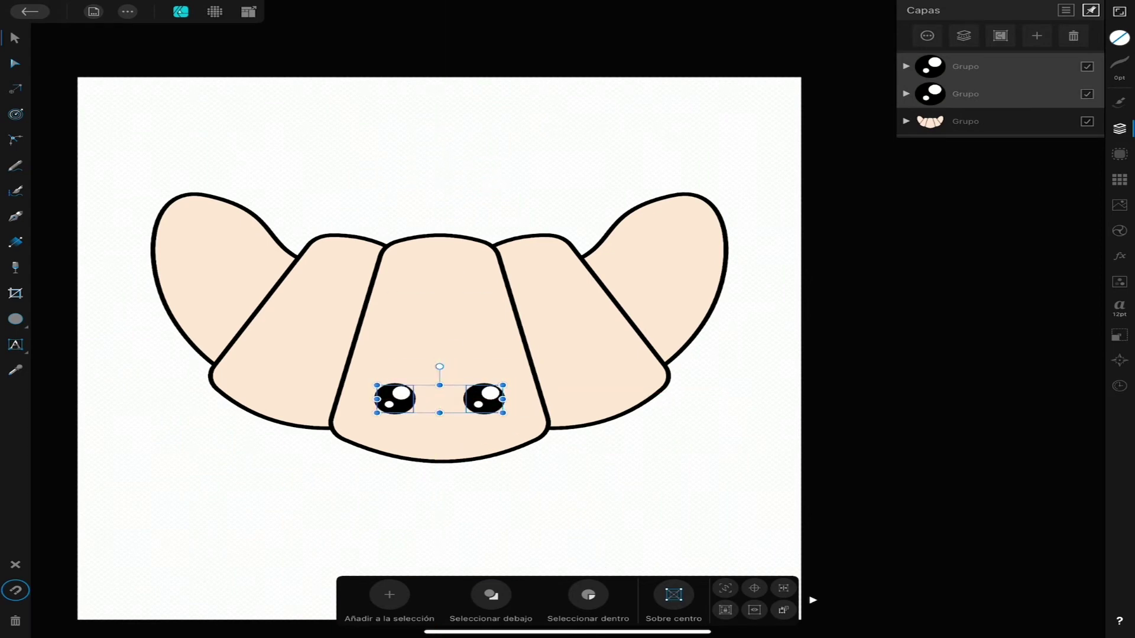
Step: Draw a smile with the Pencil tool in a black stroke
key("n")
scroll(439, 399, "up", 5)
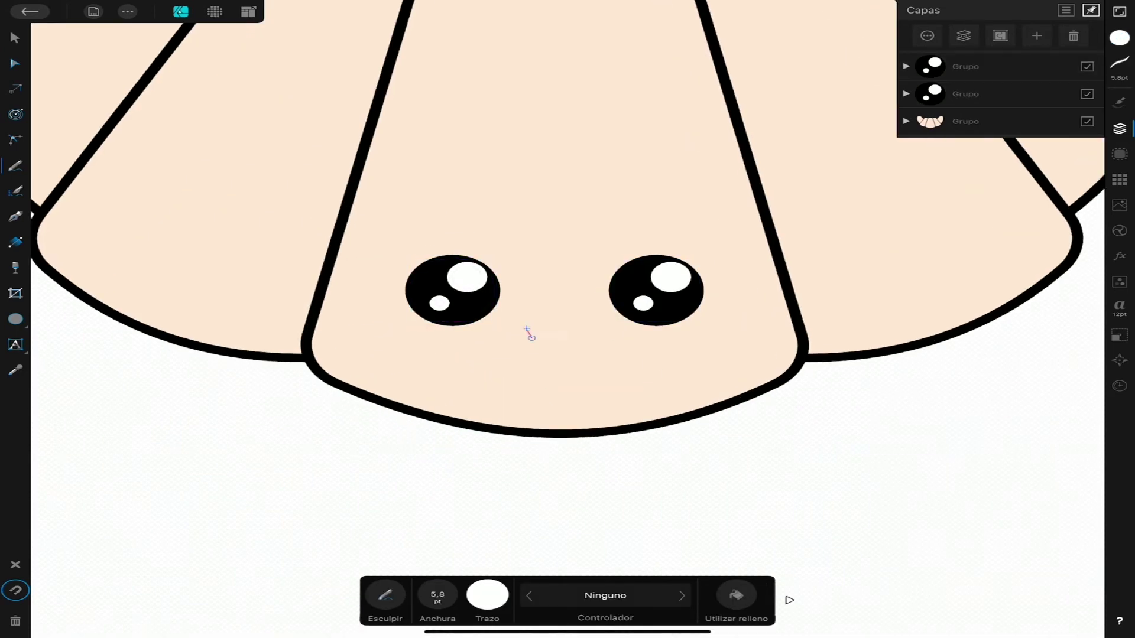
left_click(1119, 180)
left_click(1048, 344)
scroll(568, 319, "down", 5)
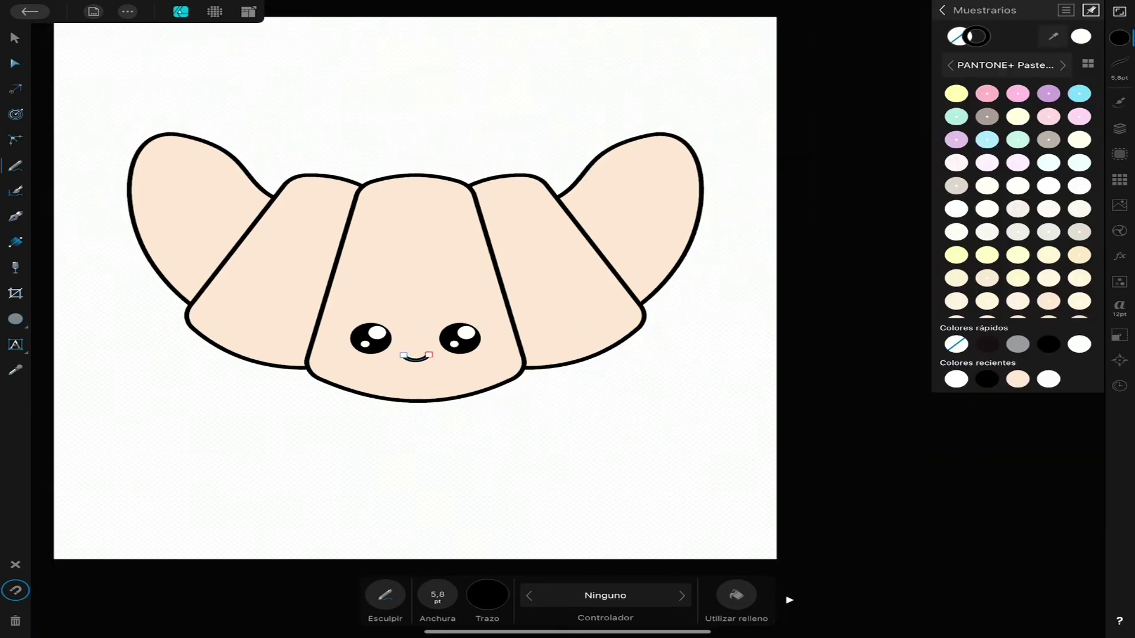
Step: Centre the smile between the eyes and group it with them
left_click(15, 38)
scroll(416, 343, "up", 5)
left_click_drag(539, 331, 544, 336)
left_click(1119, 128)
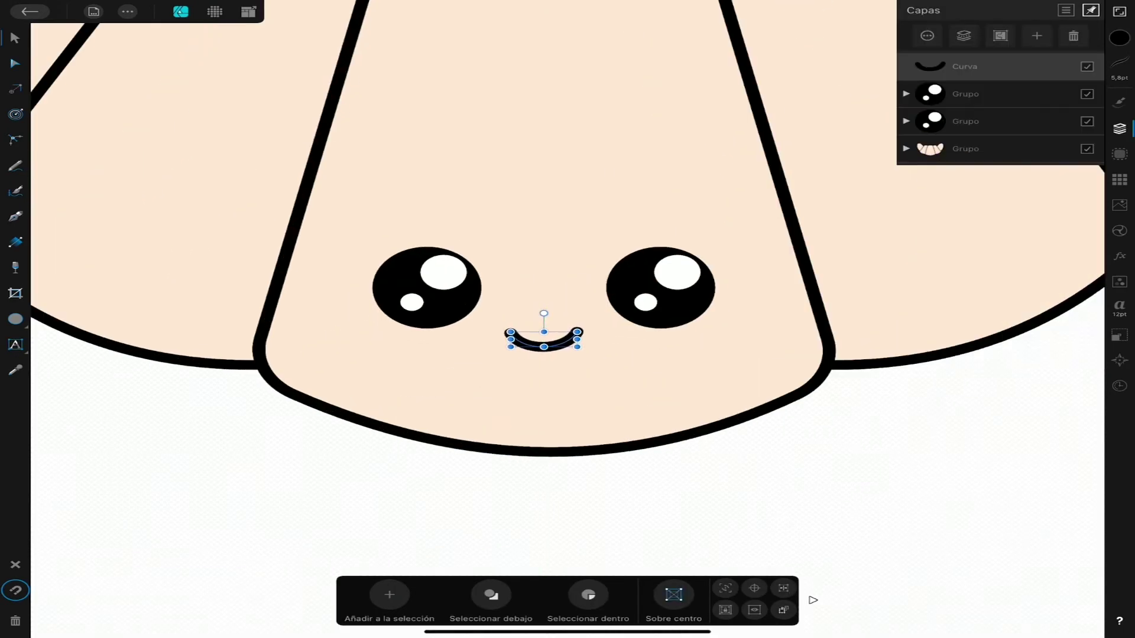
key("ctrl+g")
key("ctrl+0")
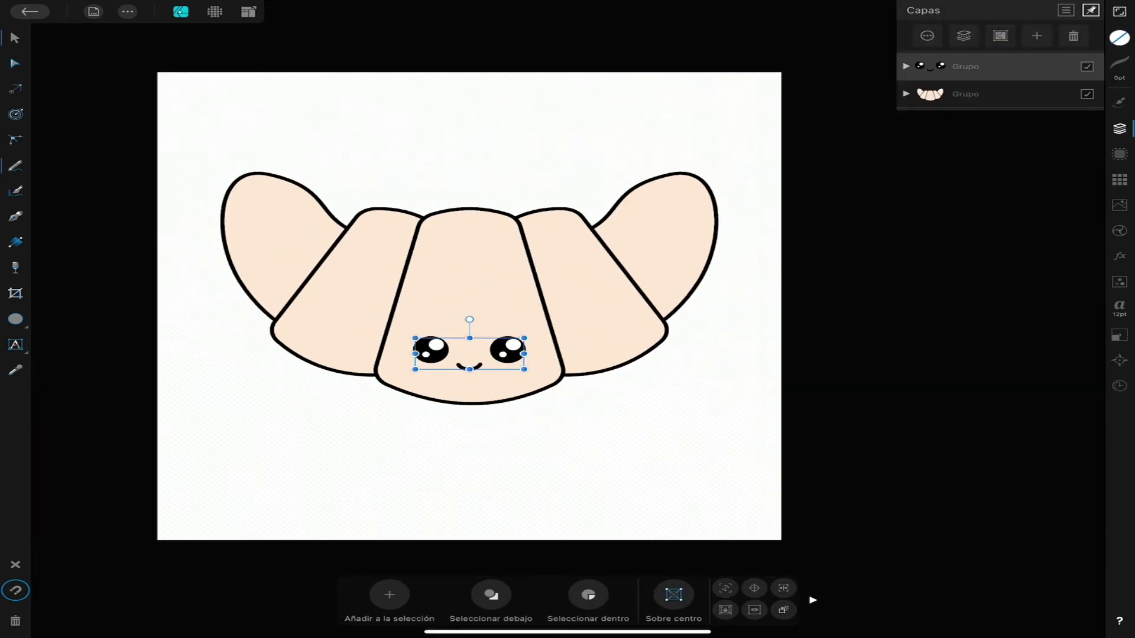
Step: Try a peach outline tint on the face, then undo it
left_click(16, 165)
left_click(1119, 180)
left_click(1046, 172)
left_click(1119, 37)
left_click_drag(1004, 135, 1021, 136)
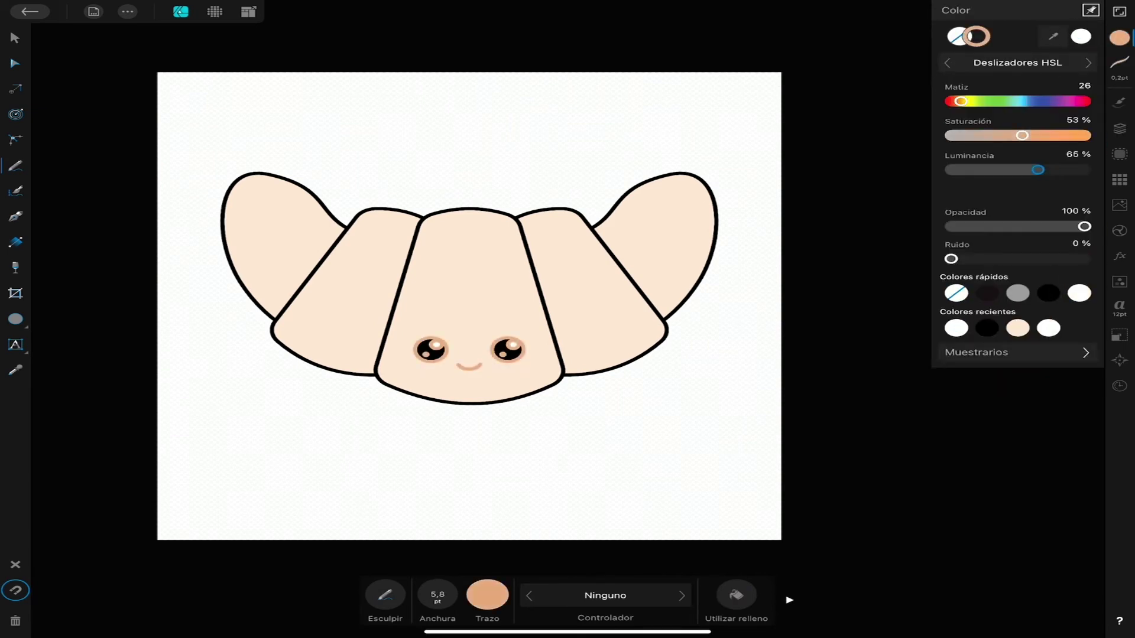
key("ctrl+z")
key("ctrl+z")
key("ctrl+z")
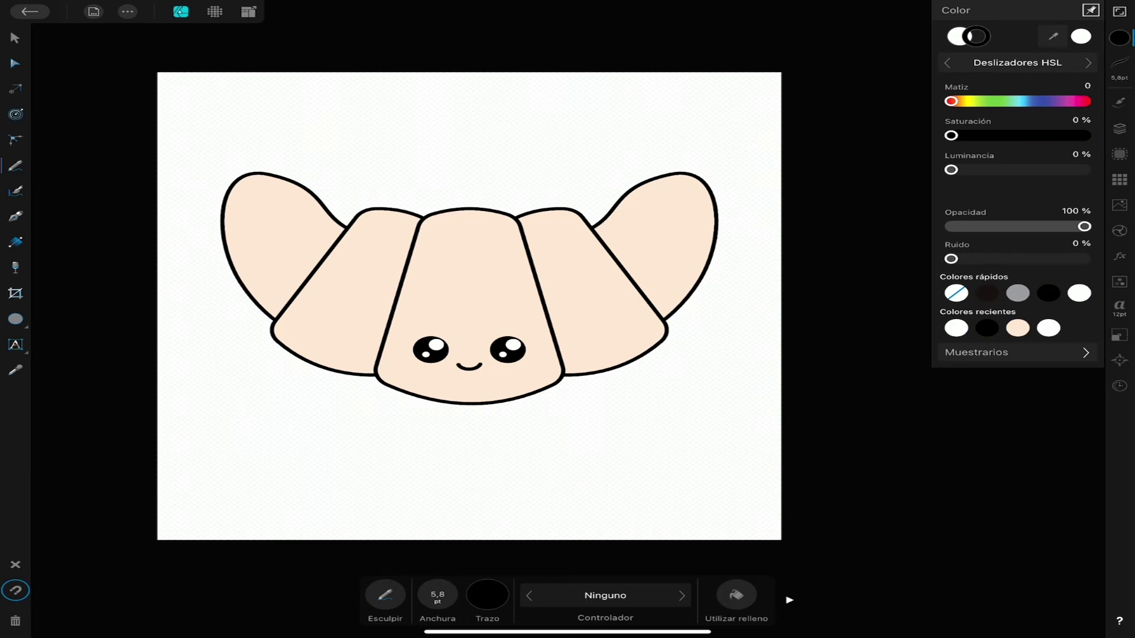
scroll(183, 180, "up", 3)
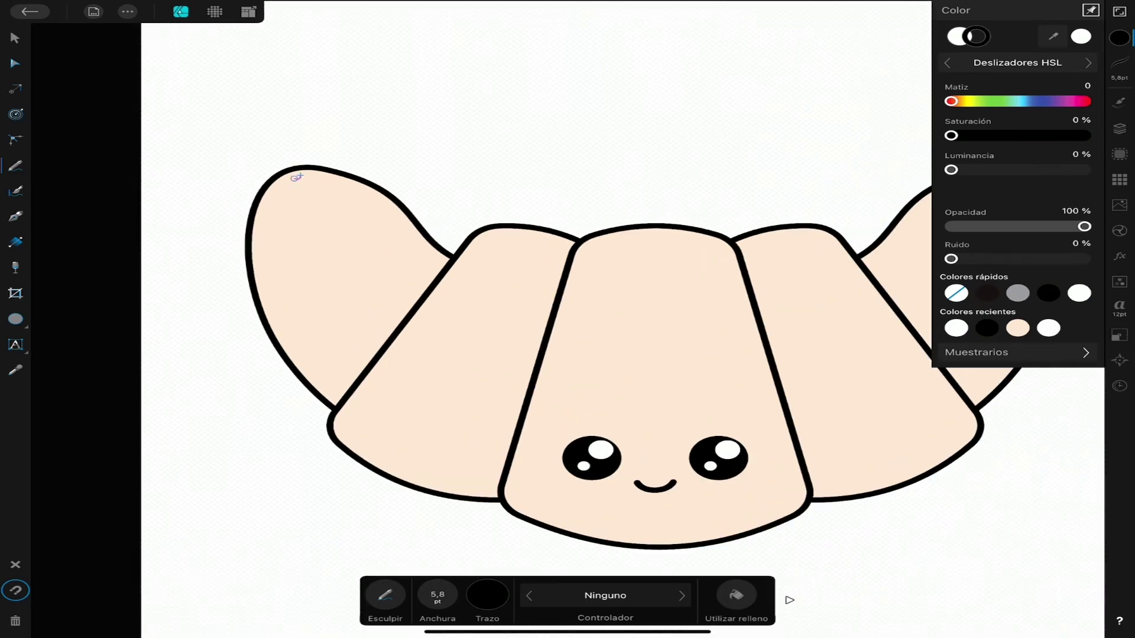
Step: Draw a pencil stroke inside the left lobe and make it dashed, Dash 3,9, Gap 3,8
mouse_move(297, 177)
left_mouse_down()
mouse_move(329, 380)
mouse_move(350, 391)
left_mouse_up()
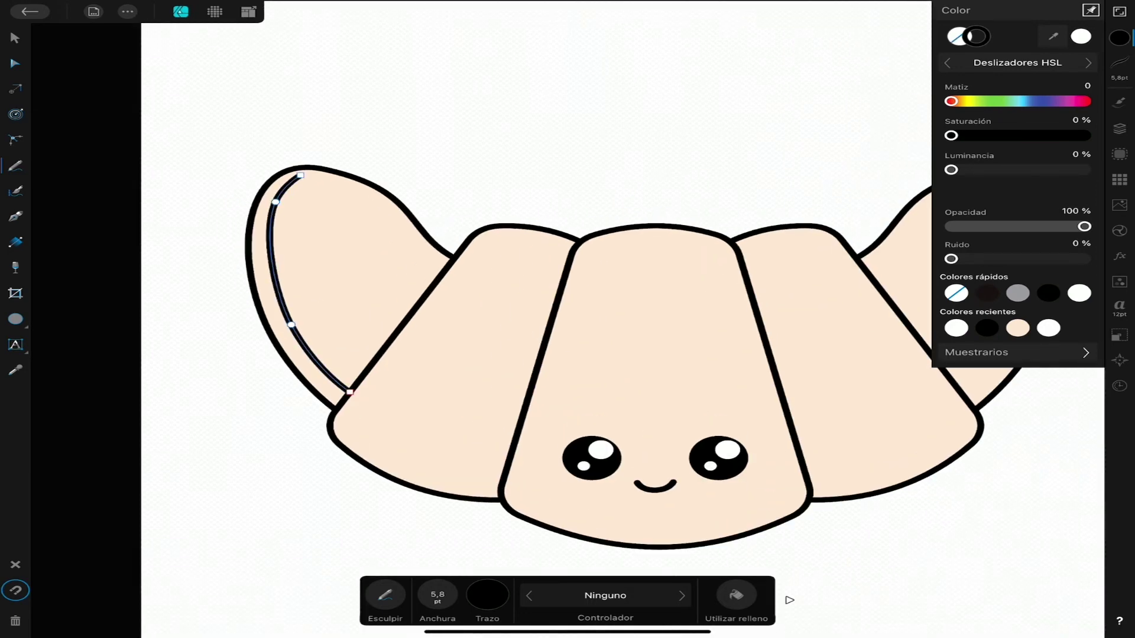
left_click(1120, 64)
left_click(1035, 40)
left_click_drag(959, 89, 957, 90)
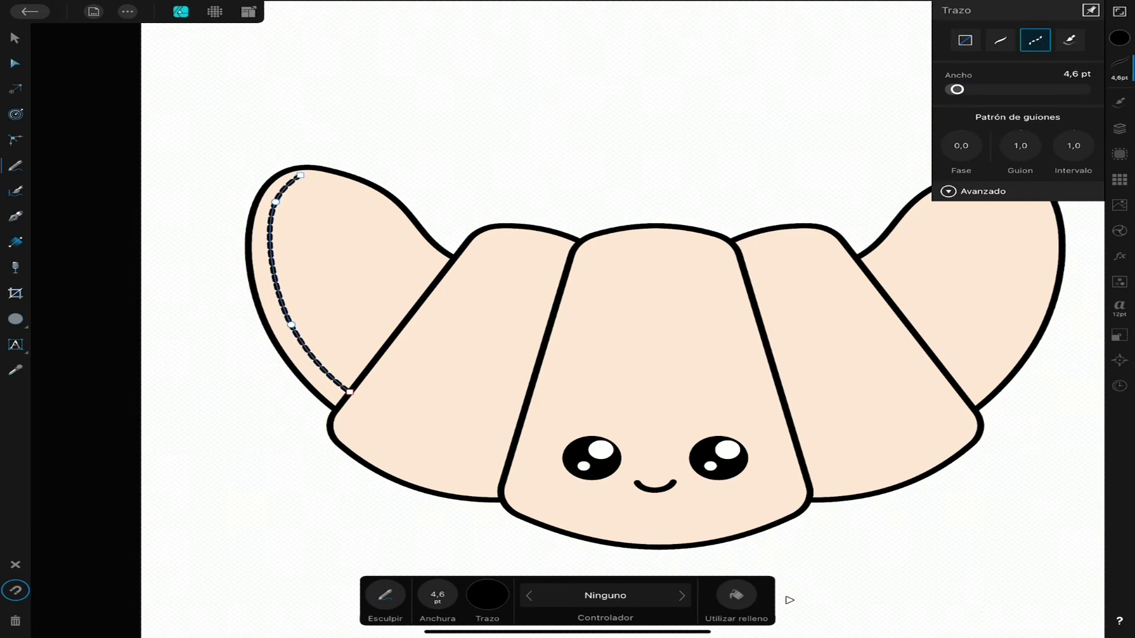
mouse_move(961, 145)
left_mouse_down()
mouse_move(981, 146)
mouse_move(945, 145)
left_mouse_up()
mouse_move(1020, 146)
left_mouse_down()
mouse_move(1097, 145)
mouse_move(1033, 170)
left_mouse_up()
Step: Colour the dashed stitch tan orange and select the stitch curve
left_click(1119, 38)
left_click(1018, 328)
left_click(1120, 62)
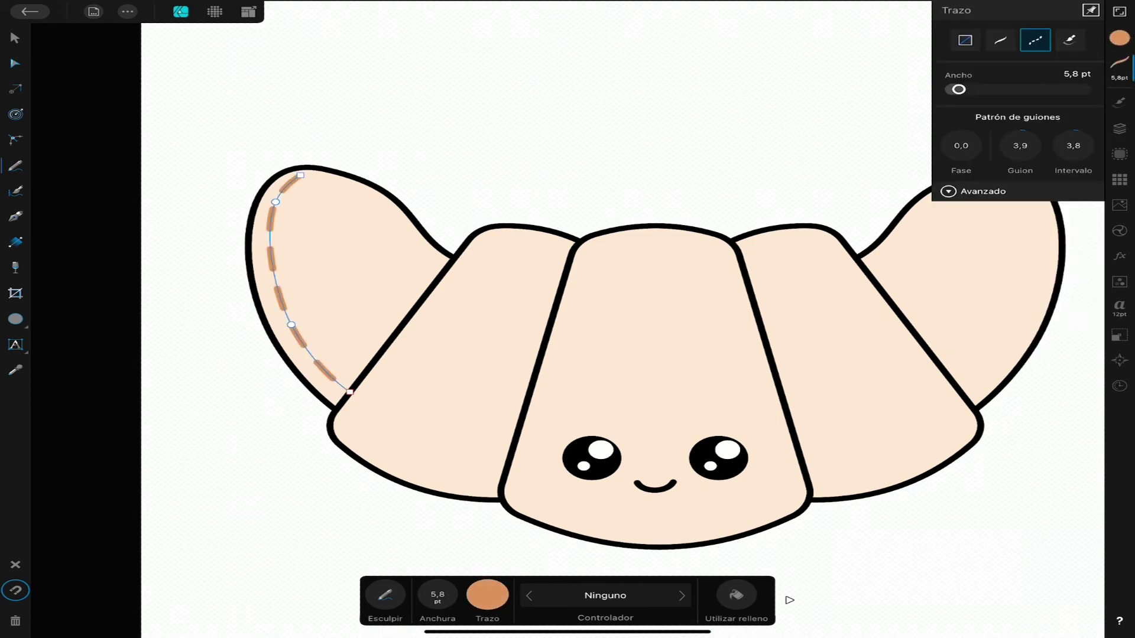
left_click(949, 191)
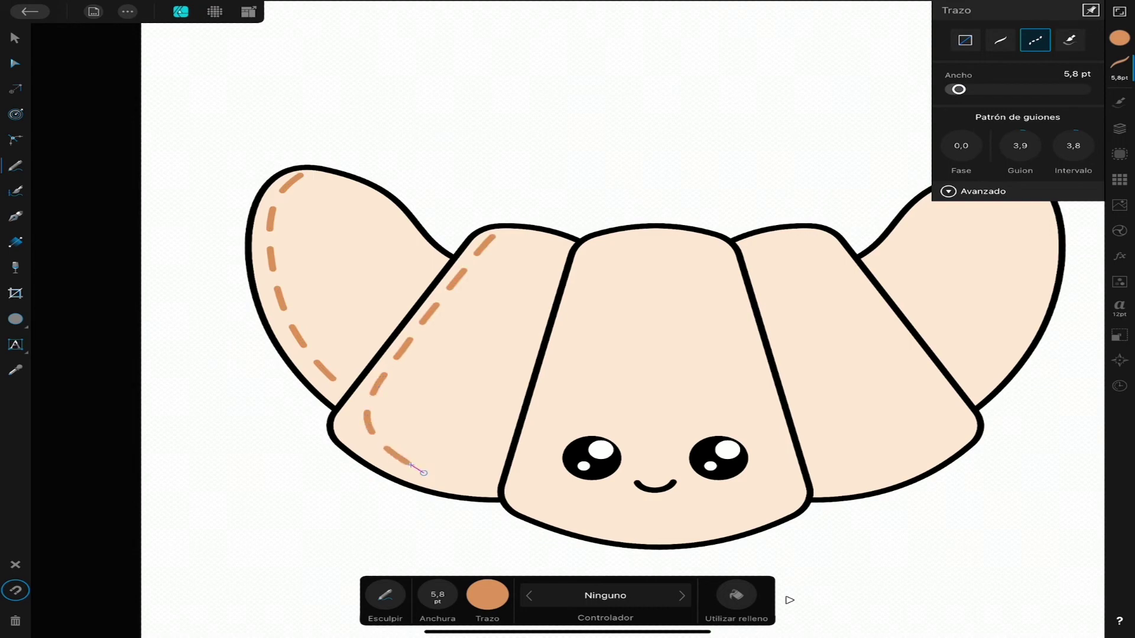
left_click(1119, 129)
left_click(14, 38)
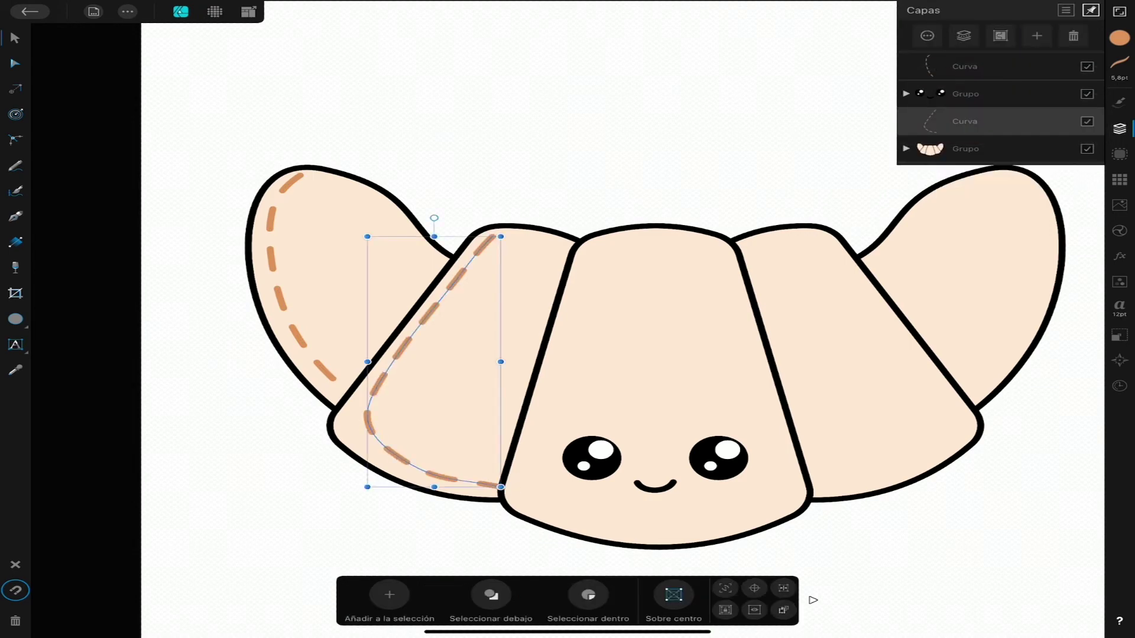
Step: Move the dashed stitch curve into the croissant group in Layers
left_click(906, 149)
mouse_move(964, 121)
left_mouse_down()
mouse_move(974, 203)
mouse_move(974, 176)
left_mouse_up()
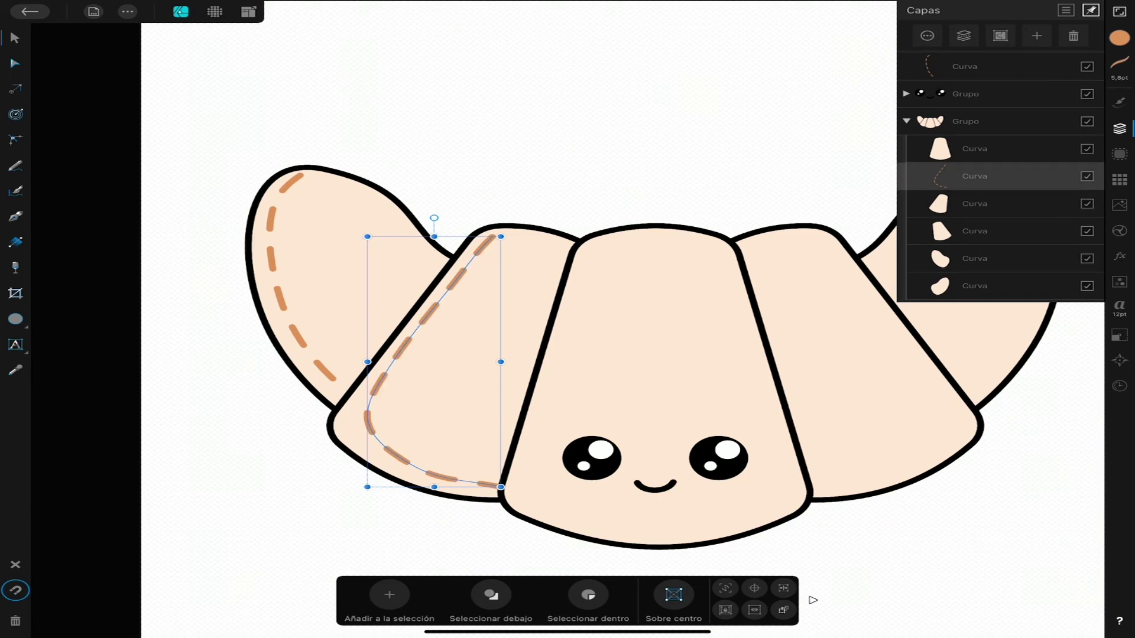
left_click(15, 166)
left_click(596, 239)
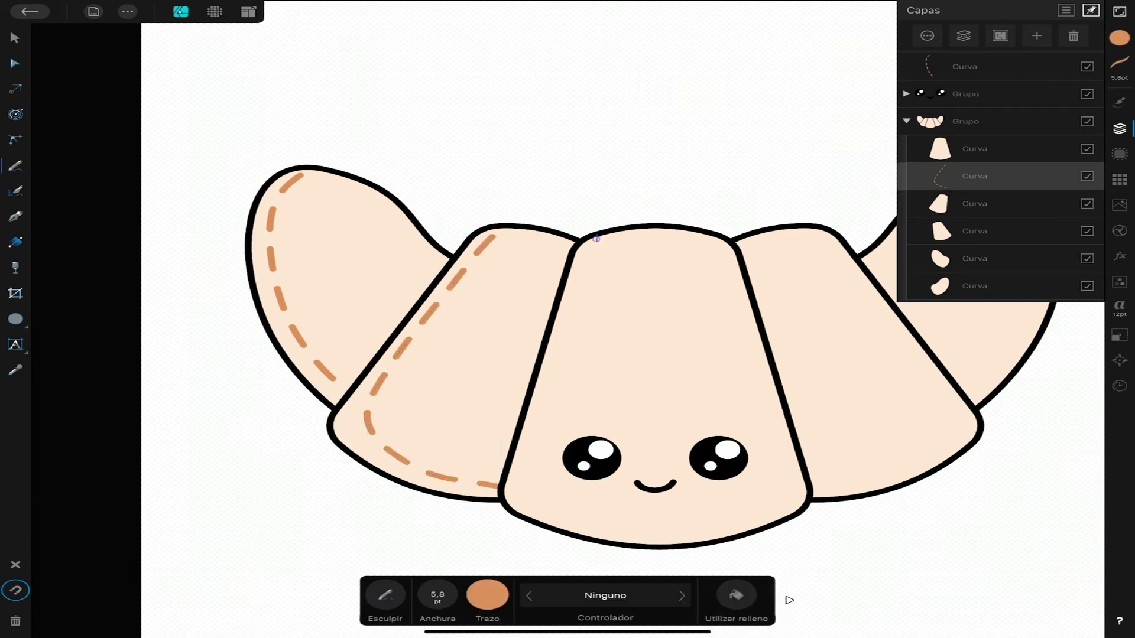
Step: Draw a stitch down the centre piece's left edge, place it in the group, and refine its nodes
left_click_drag(533, 496, 609, 541)
left_click_drag(975, 176, 975, 148)
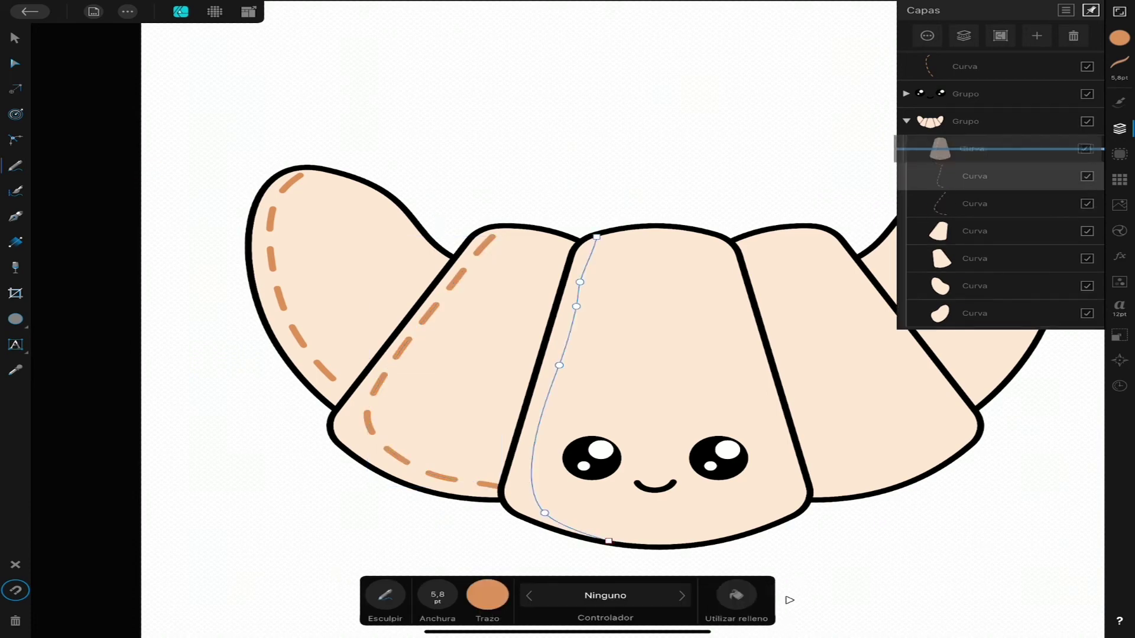
left_click(16, 63)
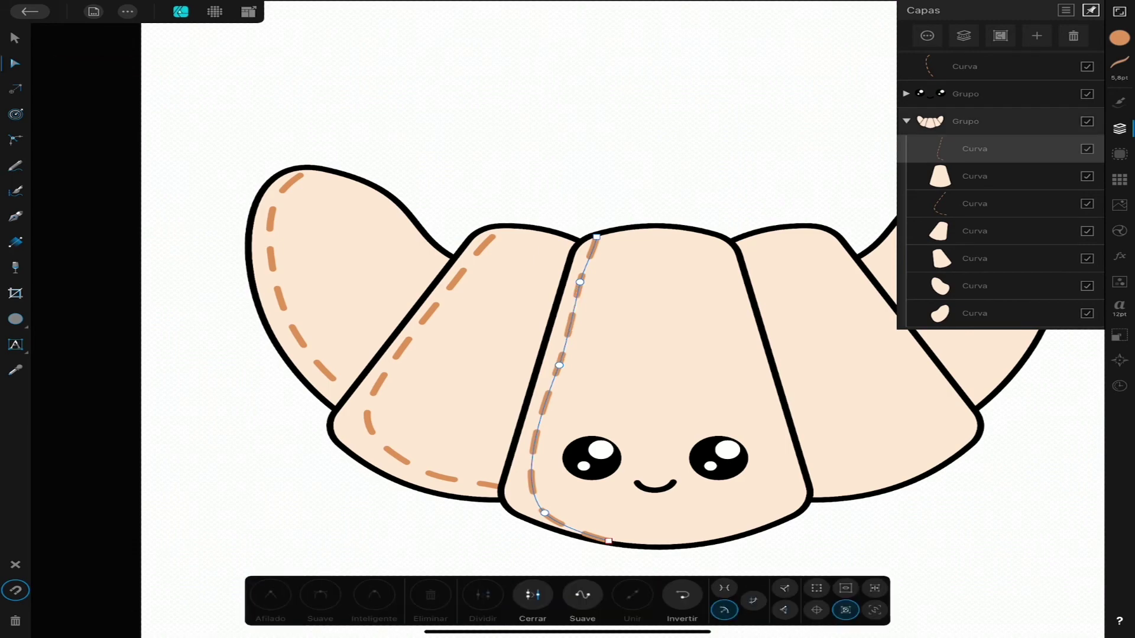
left_click_drag(576, 306, 584, 284)
left_click(544, 512)
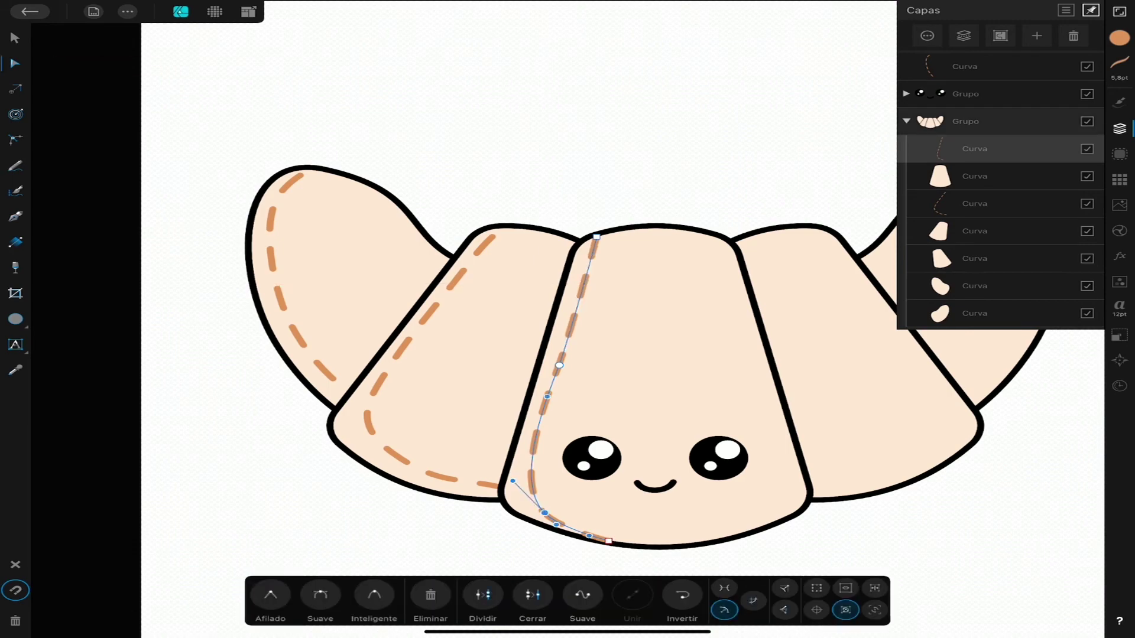
left_click_drag(609, 541, 613, 538)
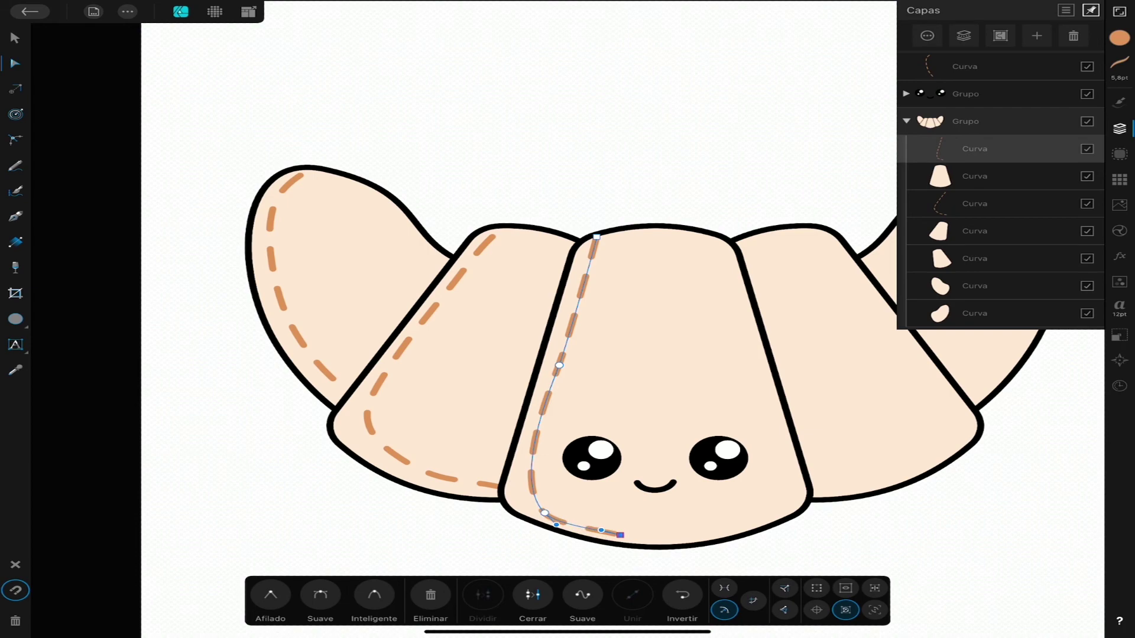
left_click_drag(533, 438, 540, 438)
scroll(532, 354, "down", 3)
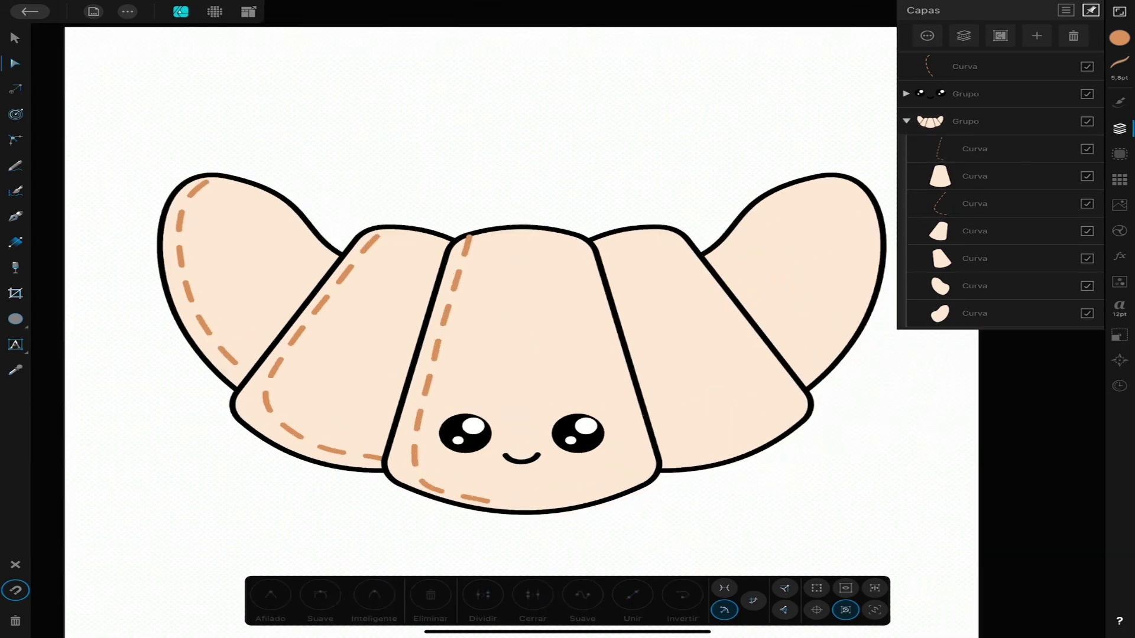
left_click(468, 242)
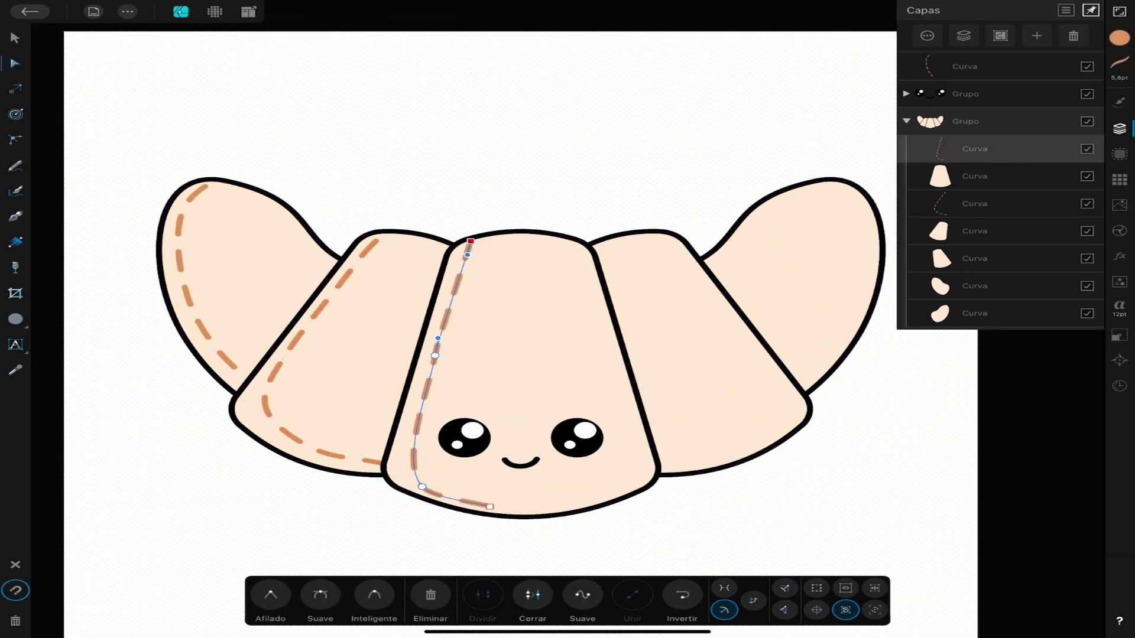
key("Escape")
Step: Draw pencil stitches along the right lobe's top edge and down the right croissant piece
left_click(15, 166)
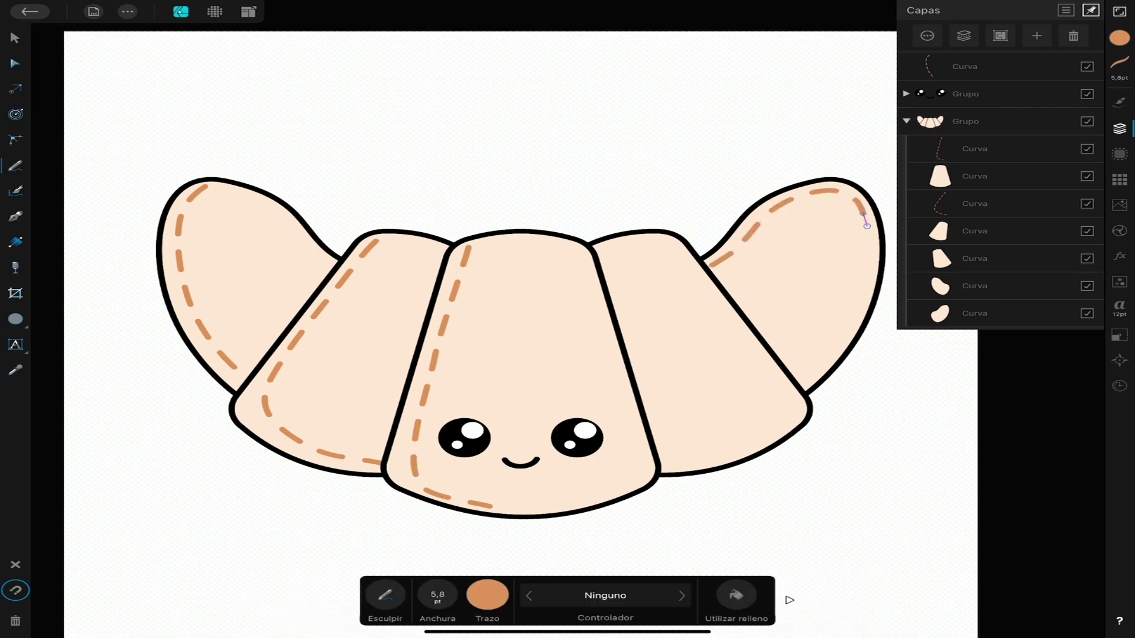
left_click_drag(864, 218, 712, 265)
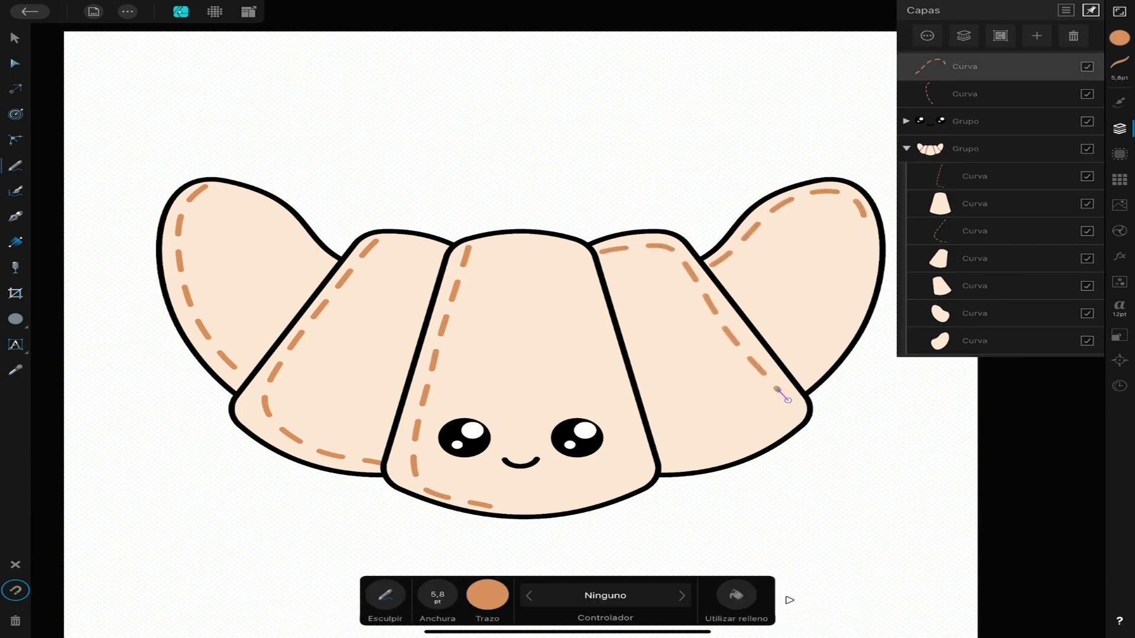
left_click_drag(788, 400, 789, 403)
left_click(15, 63)
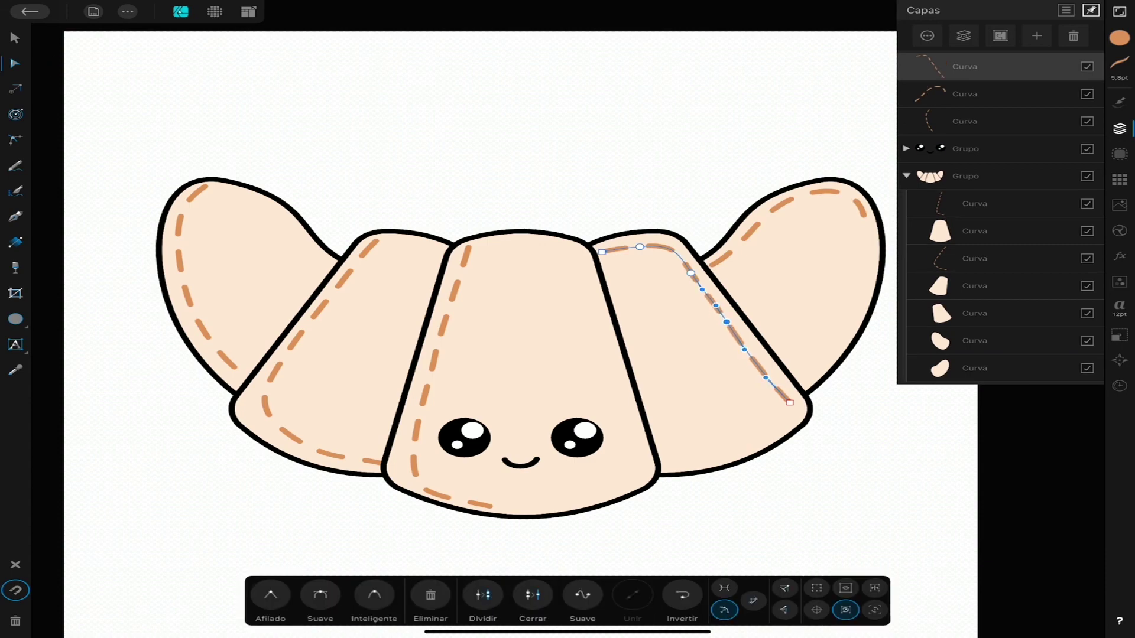
left_click(16, 166)
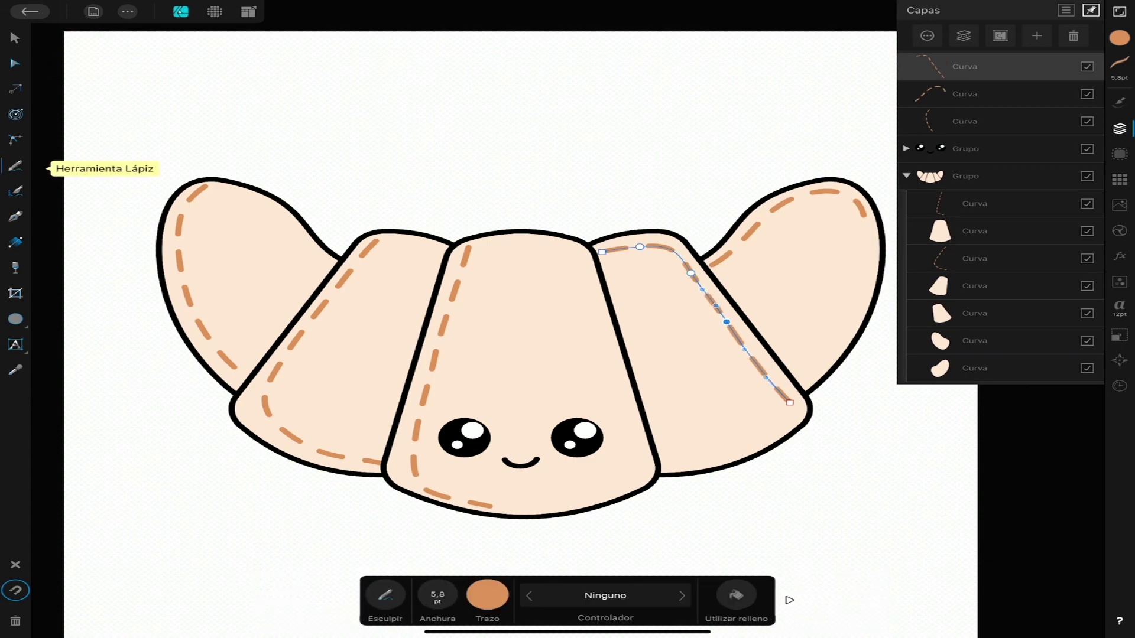
scroll(520, 330, "down", 2)
Step: Select the three Curva stitch layers and move them into the croissant Grupo
left_click(906, 175)
left_click(965, 175)
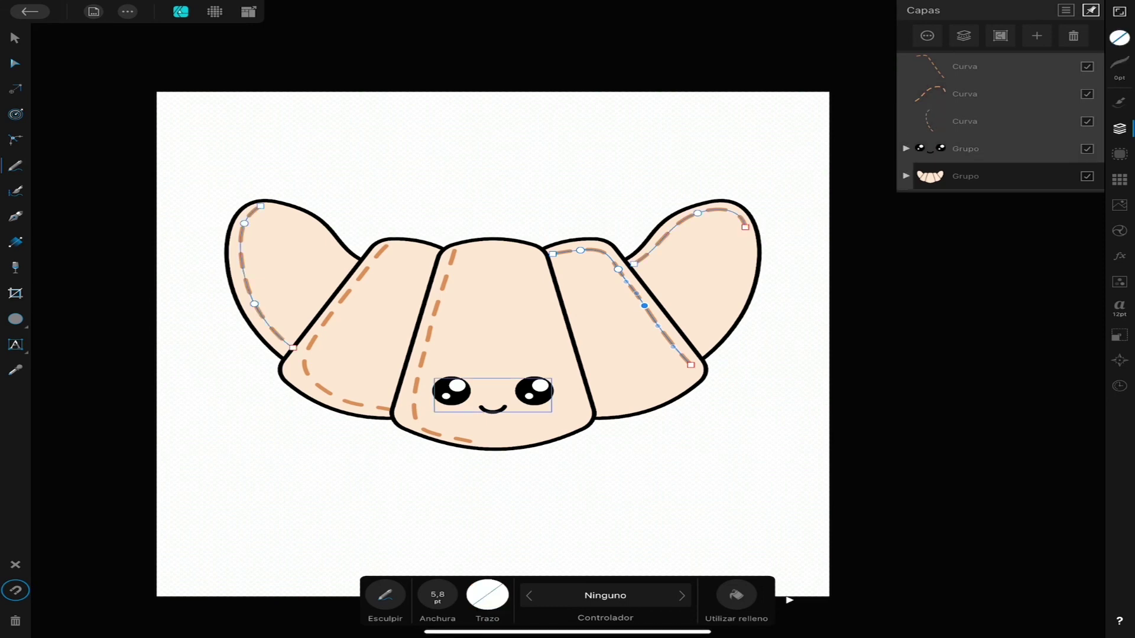
left_click(975, 121)
left_click(975, 94)
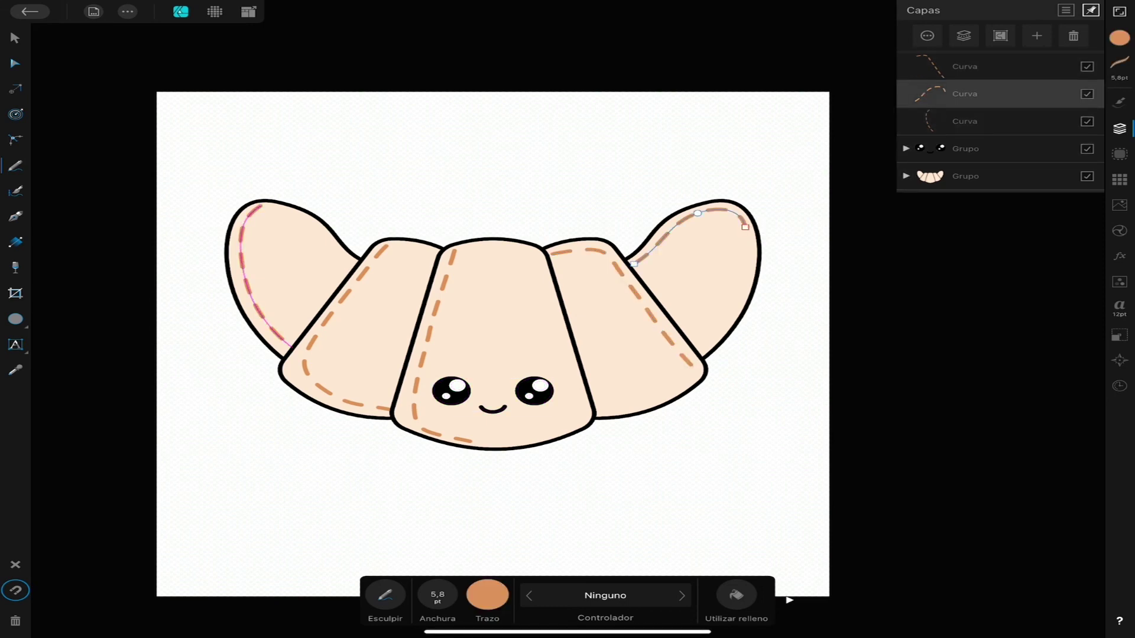
left_click(975, 66)
left_click(975, 121, "shift")
left_click_drag(975, 121, 938, 171)
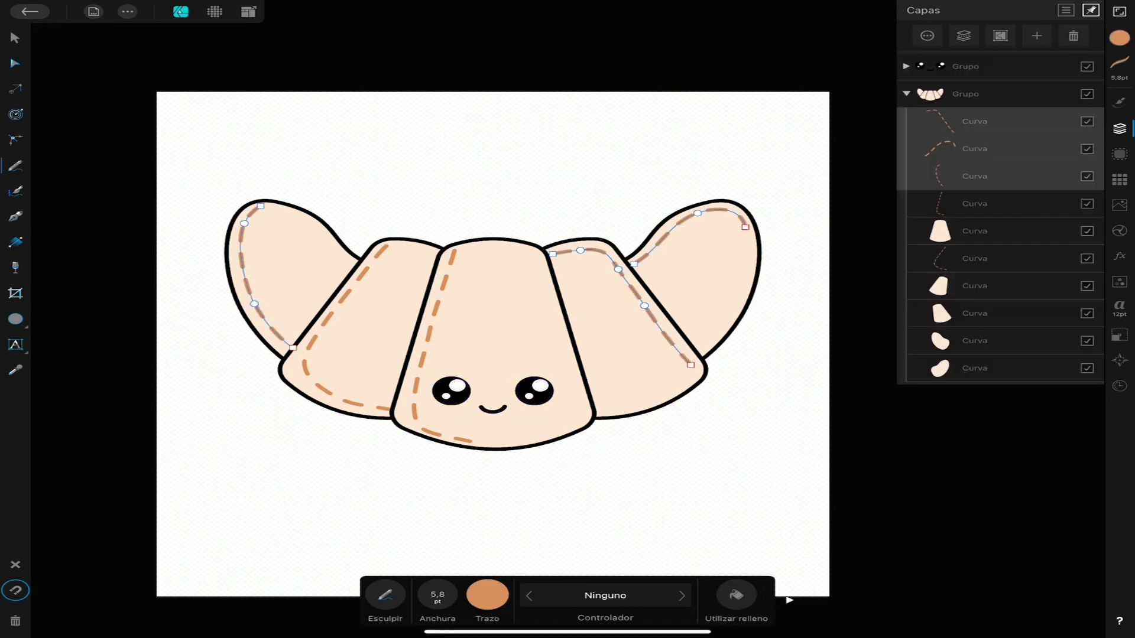
left_click(906, 91)
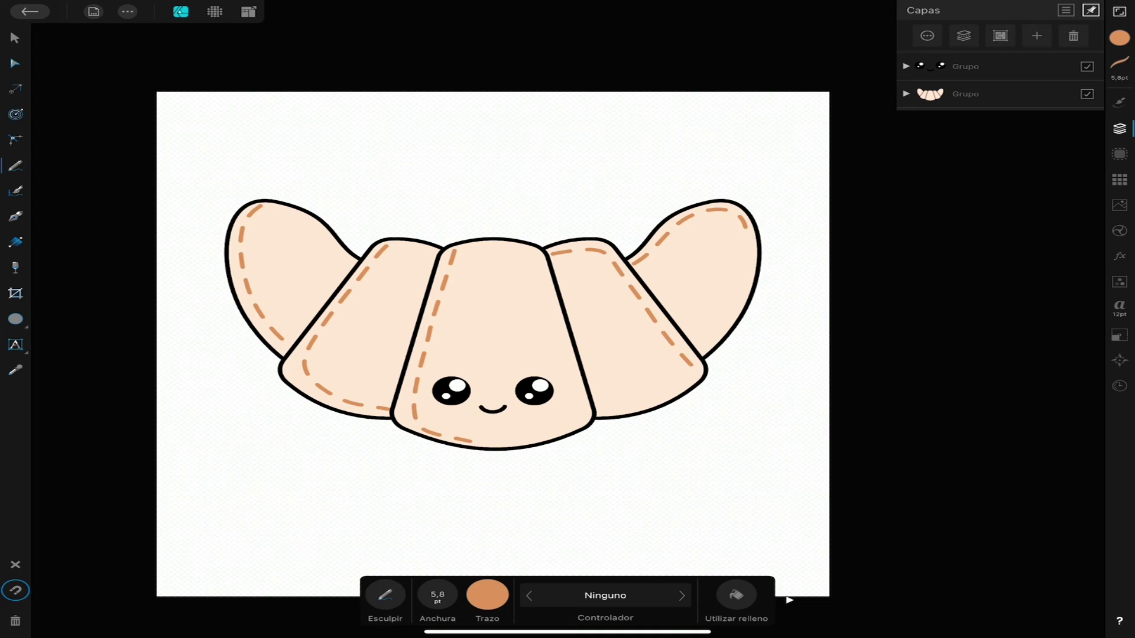